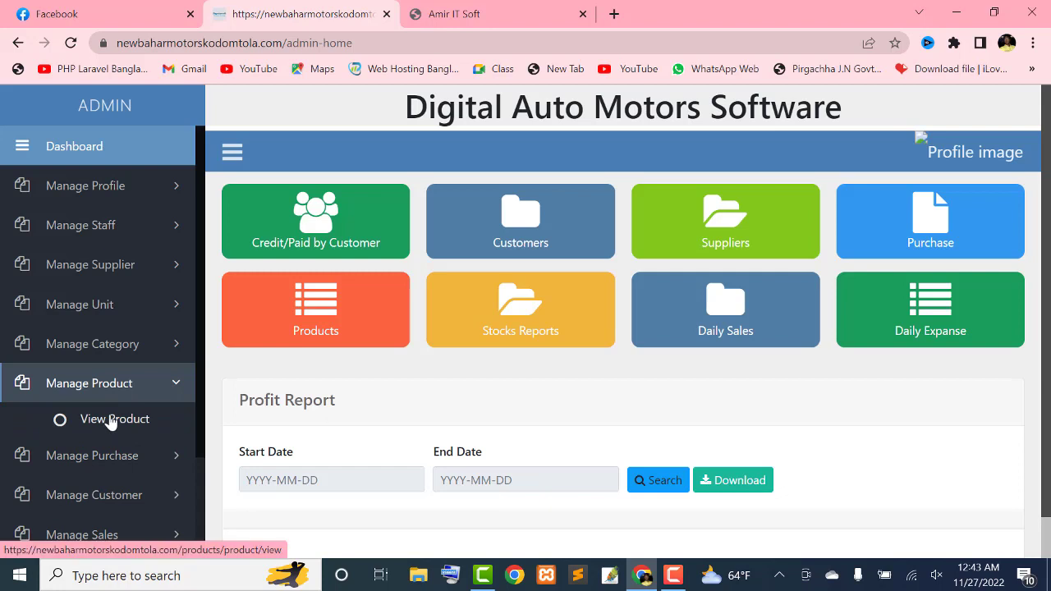
Step: Open the form for adding a new product and choose Nova bajaj as its supplier
{"action": "left_click", "coordinate": [113, 420]}
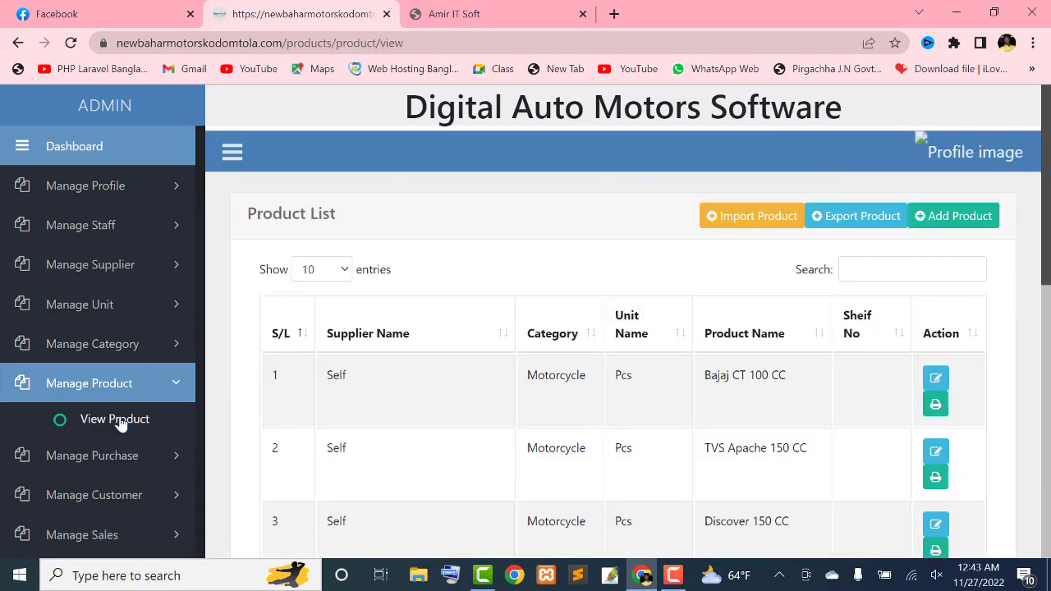
{"action": "left_click", "coordinate": [923, 217]}
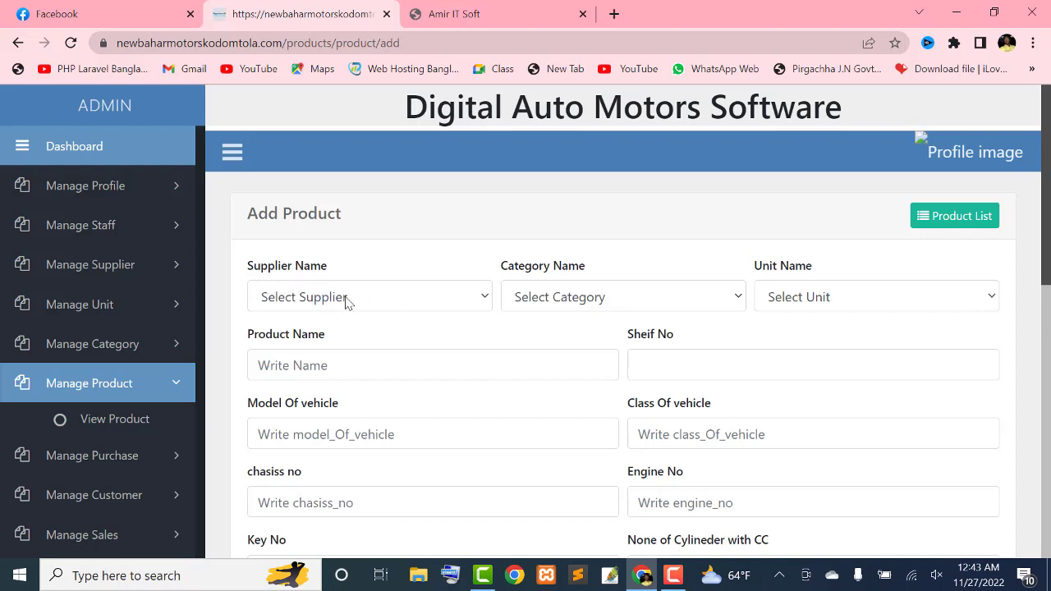
{"action": "left_click_drag", "start_coordinate": [253, 274], "coordinate": [289, 274]}
{"action": "left_click", "coordinate": [289, 274]}
{"action": "left_click", "coordinate": [345, 305]}
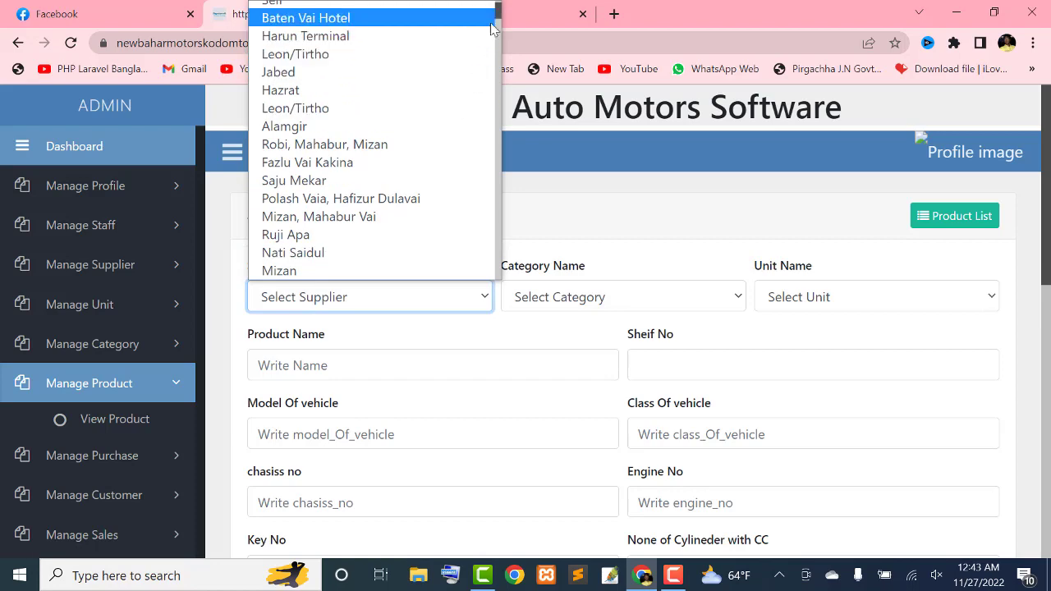
{"action": "left_click_drag", "start_coordinate": [502, 20], "coordinate": [484, 294]}
{"action": "left_click", "coordinate": [376, 276]}
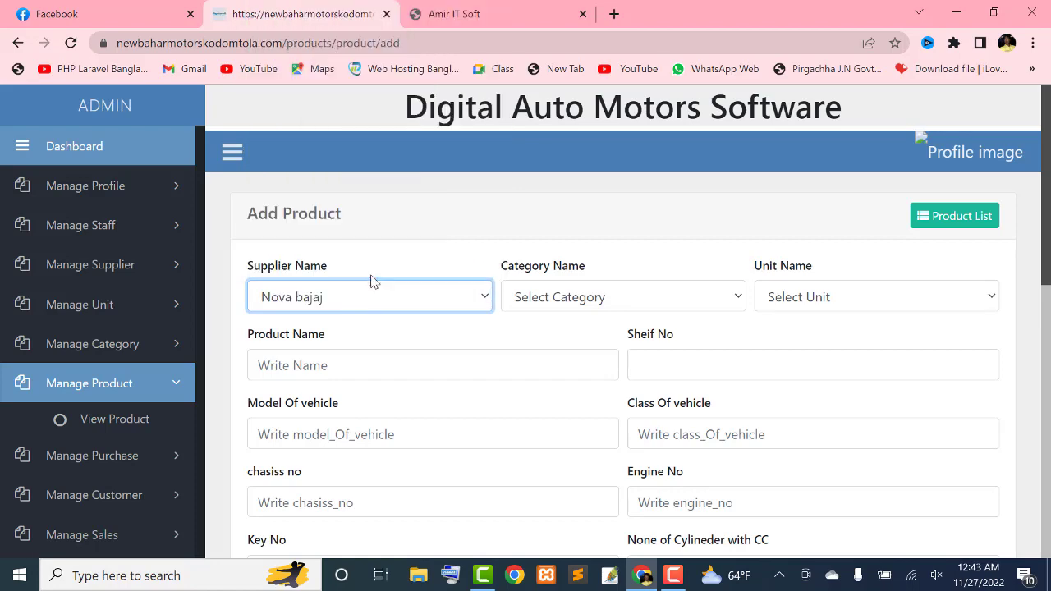
Step: Set the product's category to Motorcycle, trying the k category in between
{"action": "left_click", "coordinate": [558, 300]}
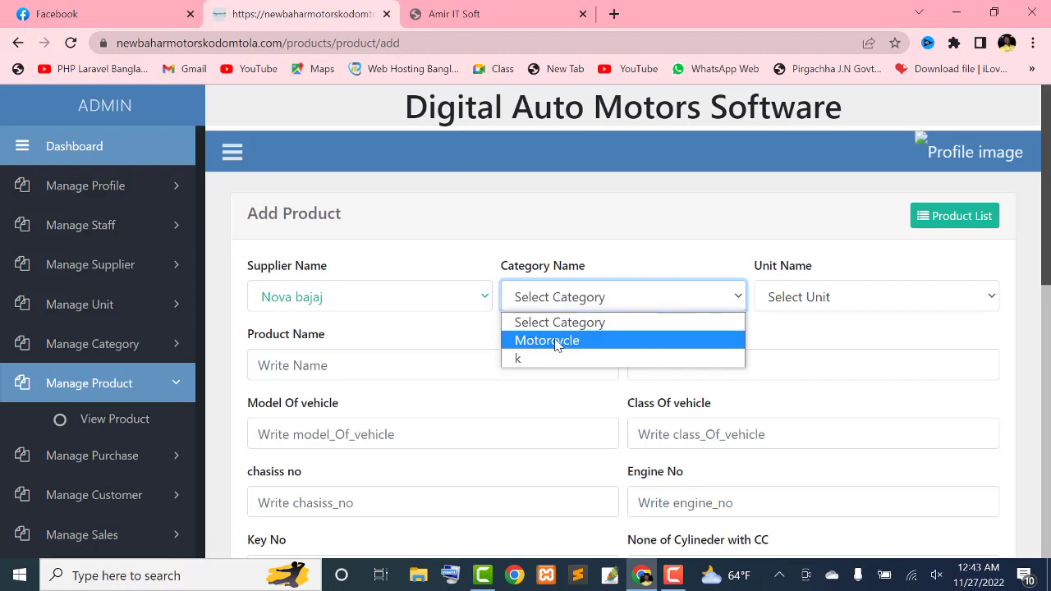
{"action": "left_click", "coordinate": [534, 358]}
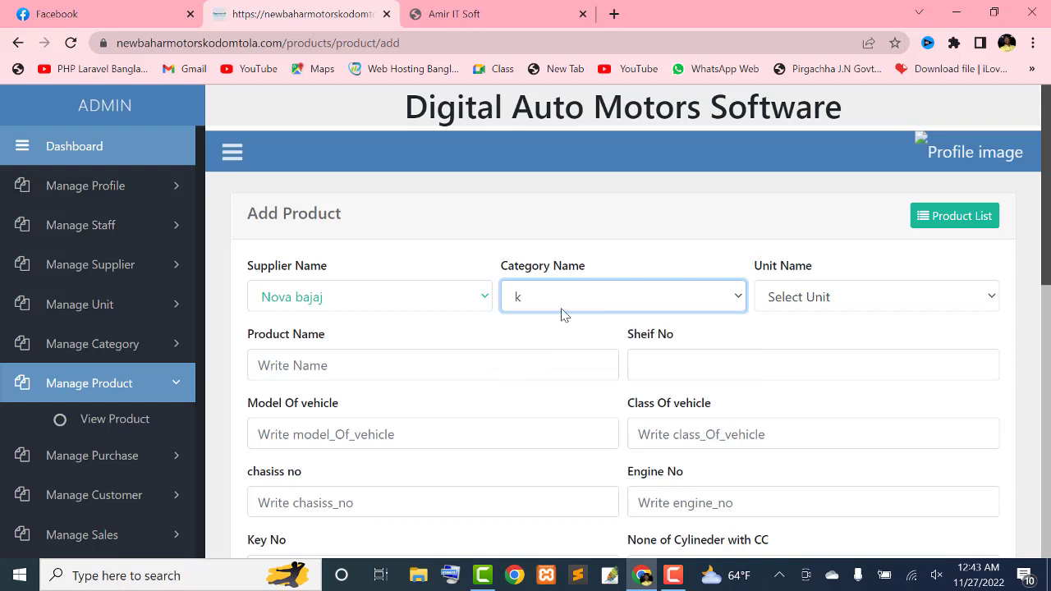
{"action": "left_click", "coordinate": [560, 307]}
{"action": "left_click", "coordinate": [549, 339]}
{"action": "left_click", "coordinate": [568, 297]}
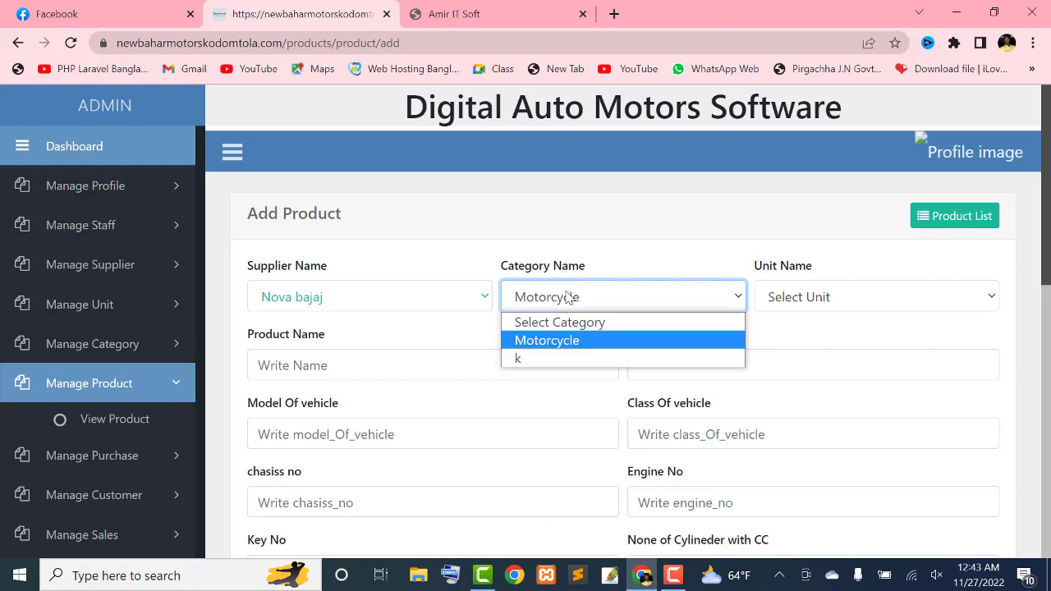
{"action": "left_click", "coordinate": [547, 359]}
{"action": "left_click", "coordinate": [541, 297]}
{"action": "left_click", "coordinate": [555, 340]}
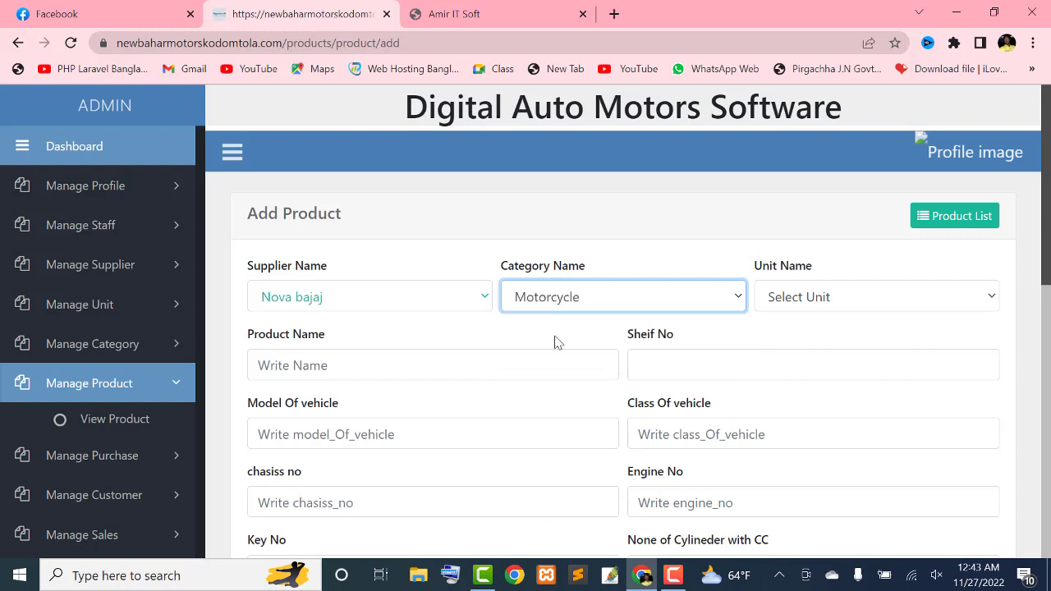
{"action": "left_click", "coordinate": [799, 299]}
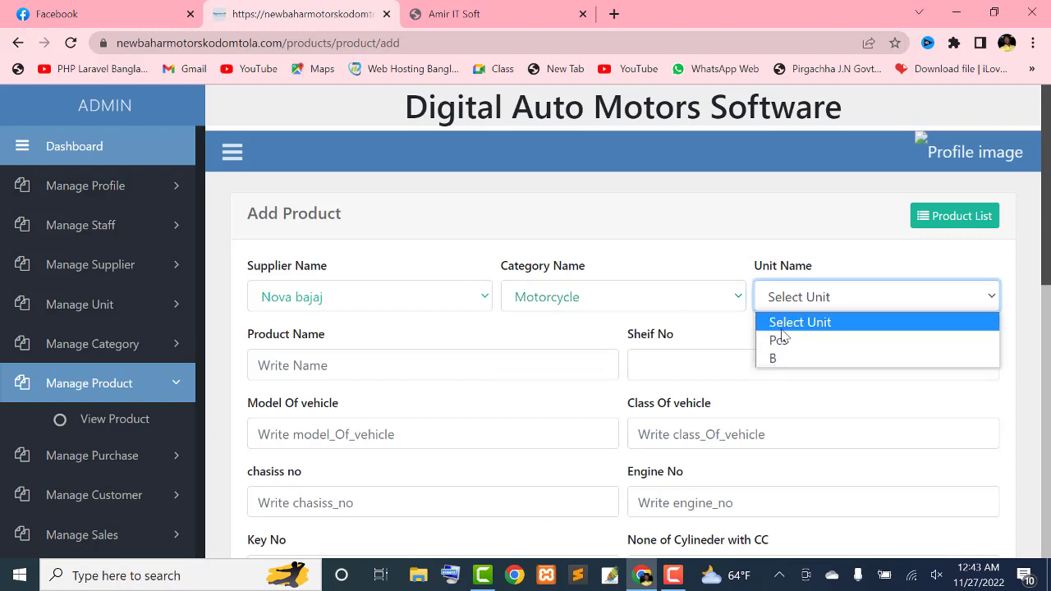
{"action": "left_click", "coordinate": [718, 273]}
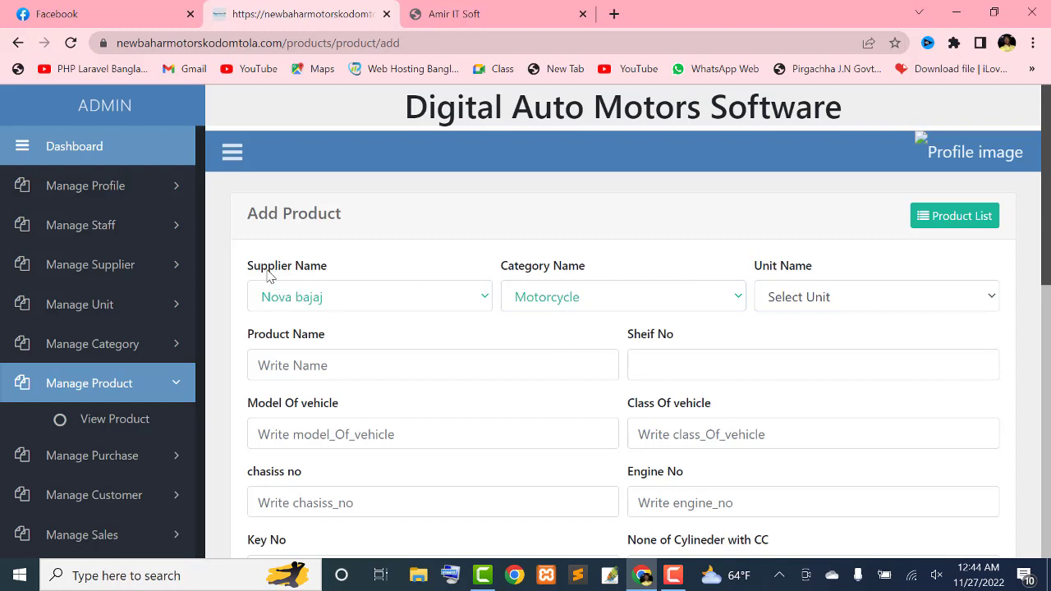
{"action": "left_click_drag", "start_coordinate": [249, 265], "coordinate": [333, 269]}
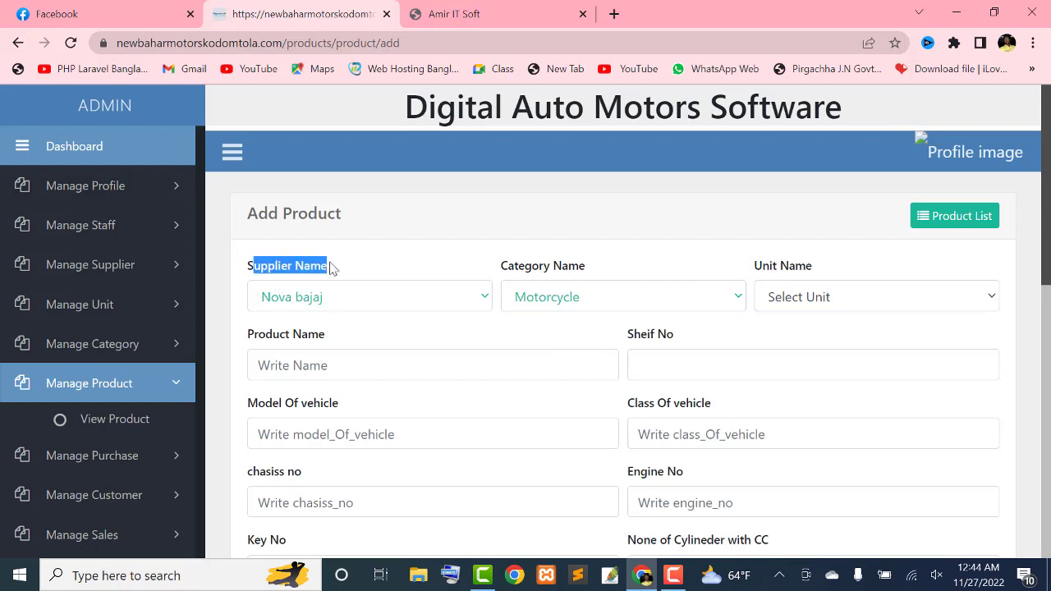
{"action": "left_click", "coordinate": [333, 269]}
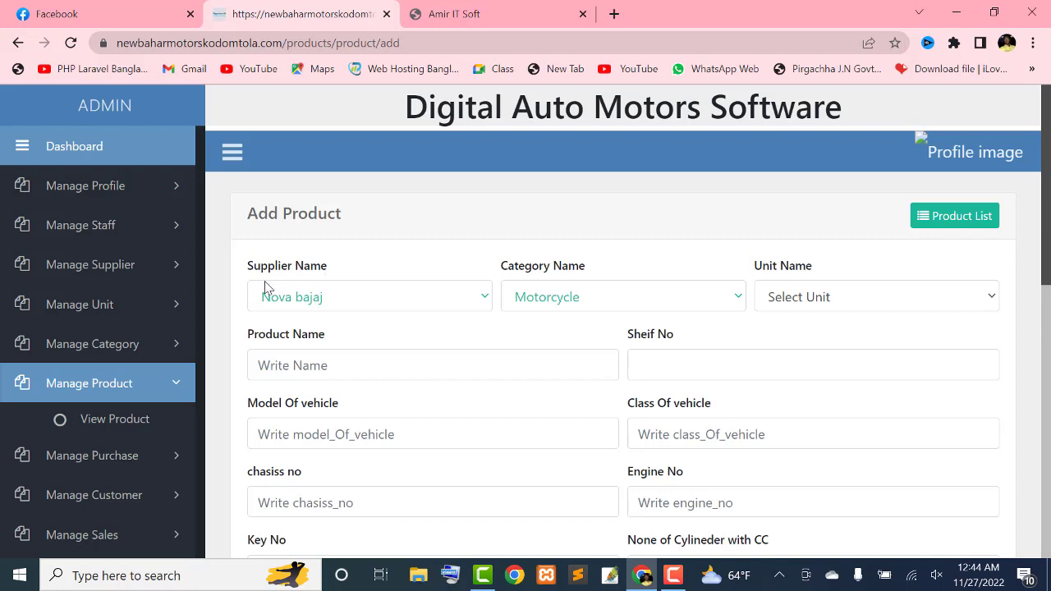
{"action": "left_click", "coordinate": [324, 303]}
{"action": "left_click", "coordinate": [586, 234]}
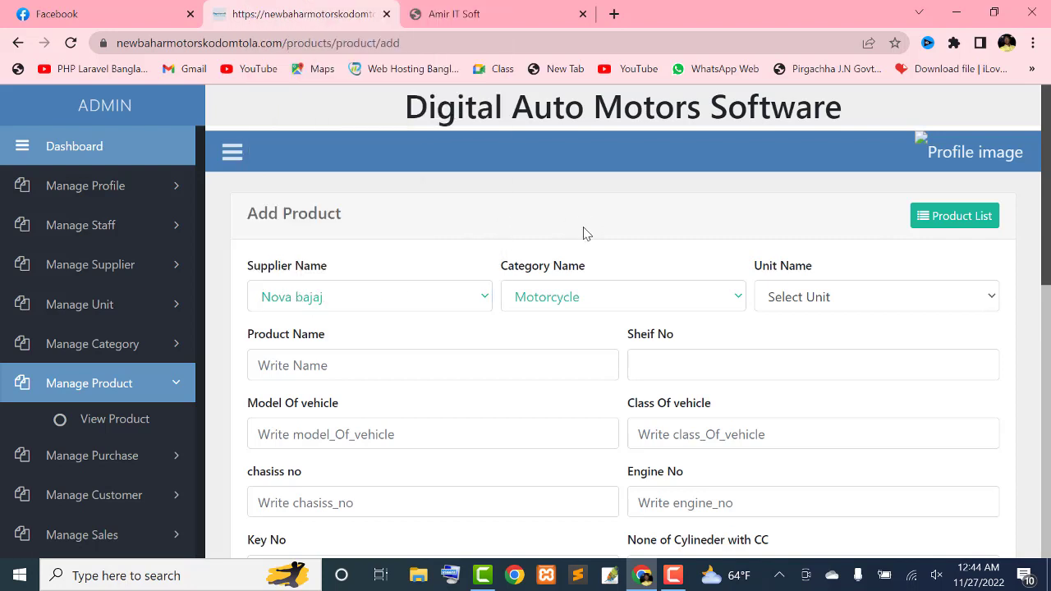
Step: Keep Motorcycle as the product's category and set its unit to Pcs
{"action": "left_click", "coordinate": [558, 309]}
{"action": "left_click", "coordinate": [557, 340]}
{"action": "left_click", "coordinate": [796, 298]}
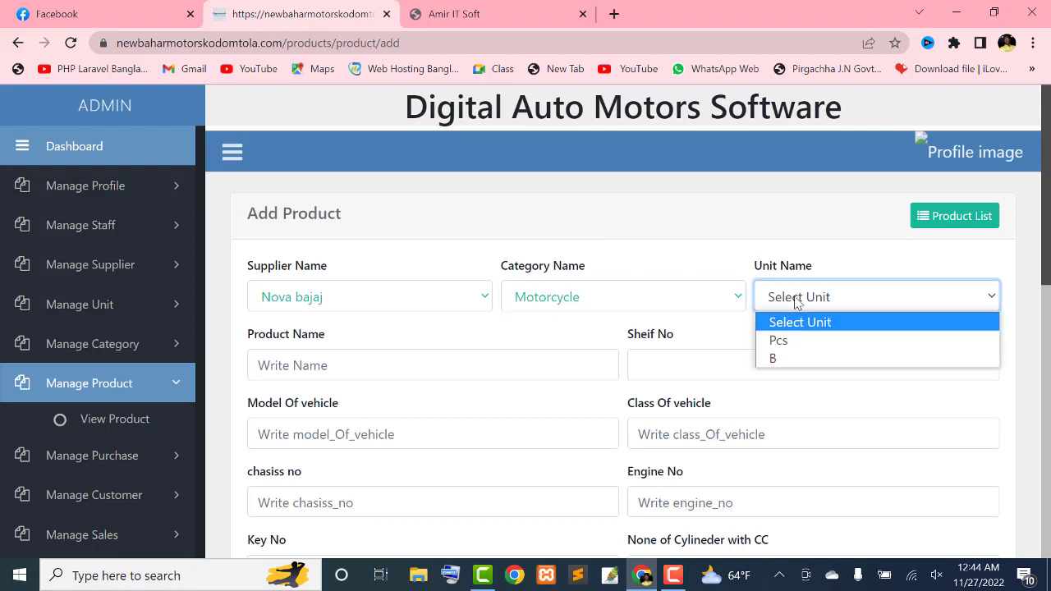
{"action": "left_click", "coordinate": [784, 339]}
{"action": "left_click", "coordinate": [643, 252]}
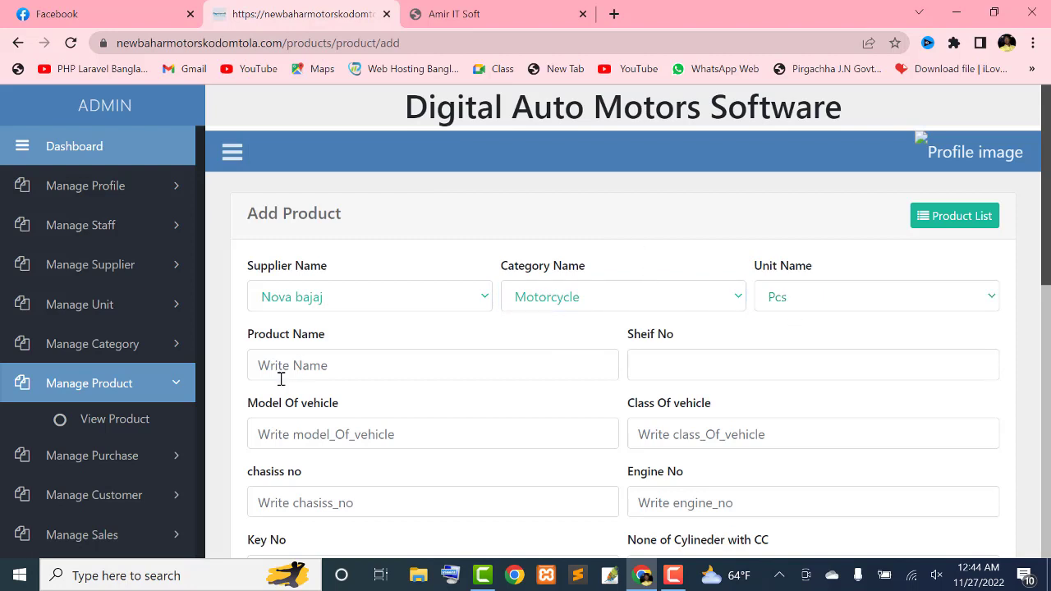
Step: Enter "Bajaj CT 100 CC -1" as the product name
{"action": "left_click", "coordinate": [278, 370]}
{"action": "right_click", "coordinate": [278, 371]}
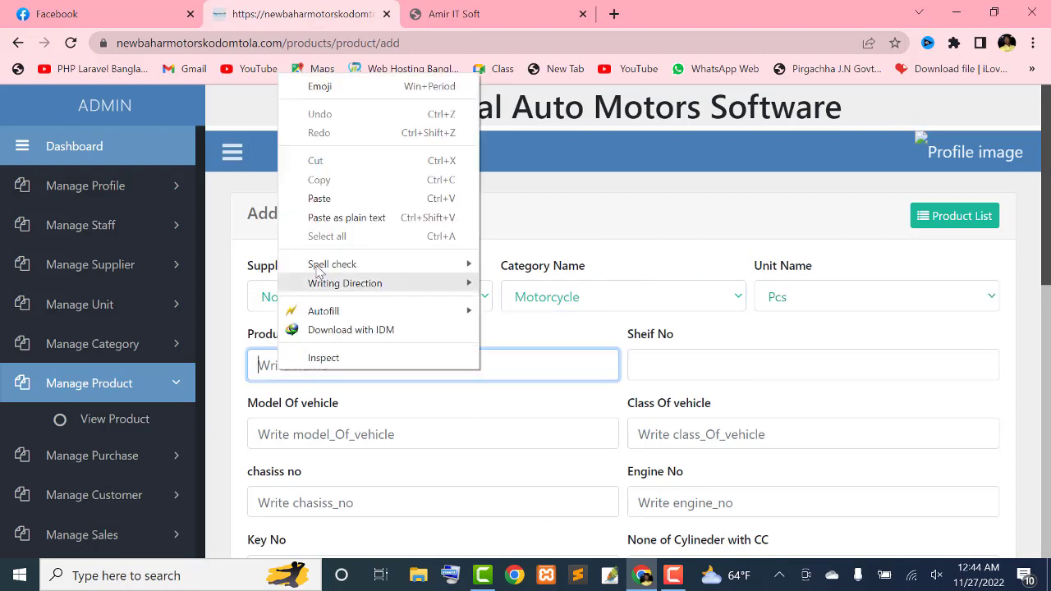
{"action": "left_click", "coordinate": [328, 217]}
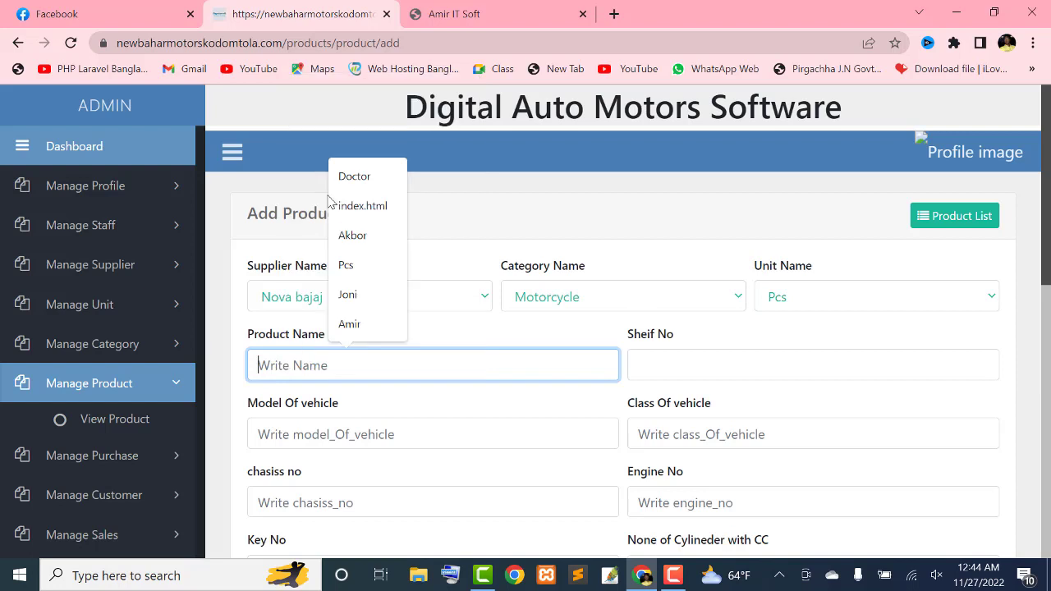
{"action": "left_click_drag", "start_coordinate": [361, 368], "coordinate": [317, 365]}
{"action": "left_click", "coordinate": [363, 372]}
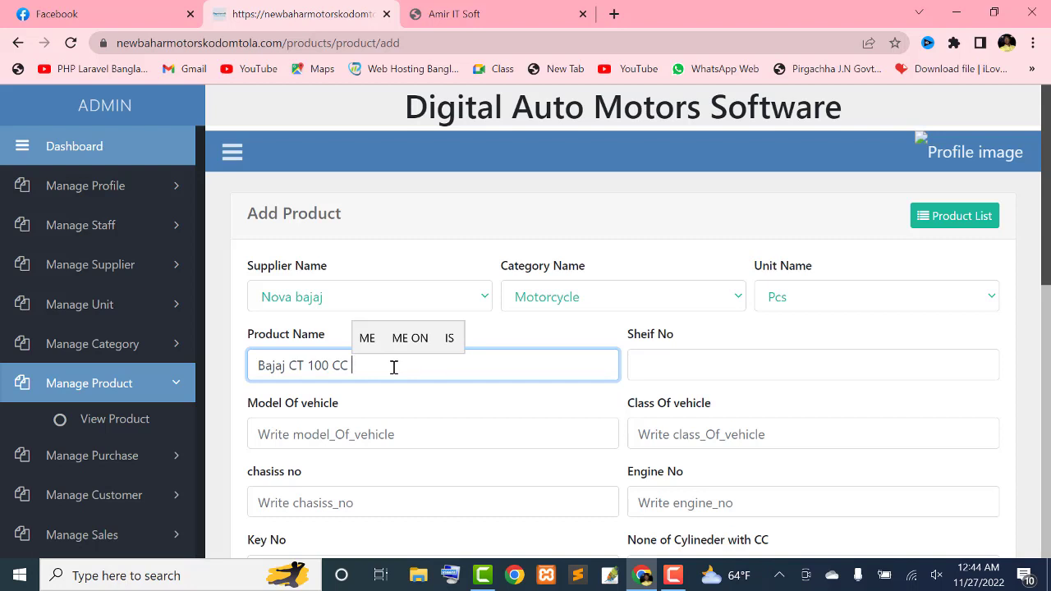
{"action": "type", "text": "0"}
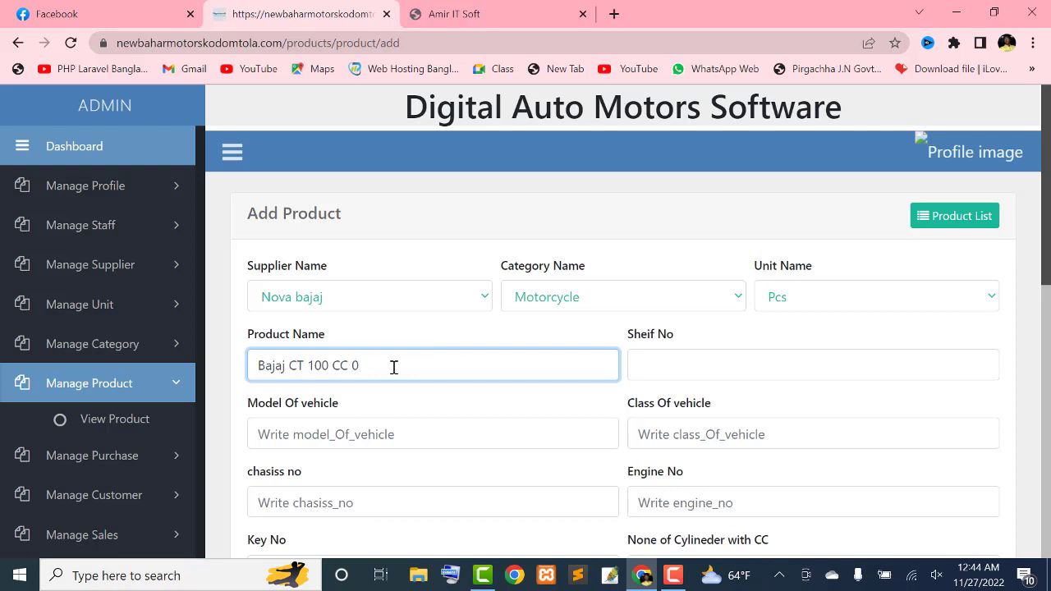
{"action": "key", "text": "BackSpace"}
{"action": "type", "text": "-1"}
{"action": "left_click_drag", "start_coordinate": [274, 363], "coordinate": [359, 357]}
{"action": "left_click", "coordinate": [358, 356]}
Step: Set the product's Sheif No to 1
{"action": "left_click", "coordinate": [715, 371]}
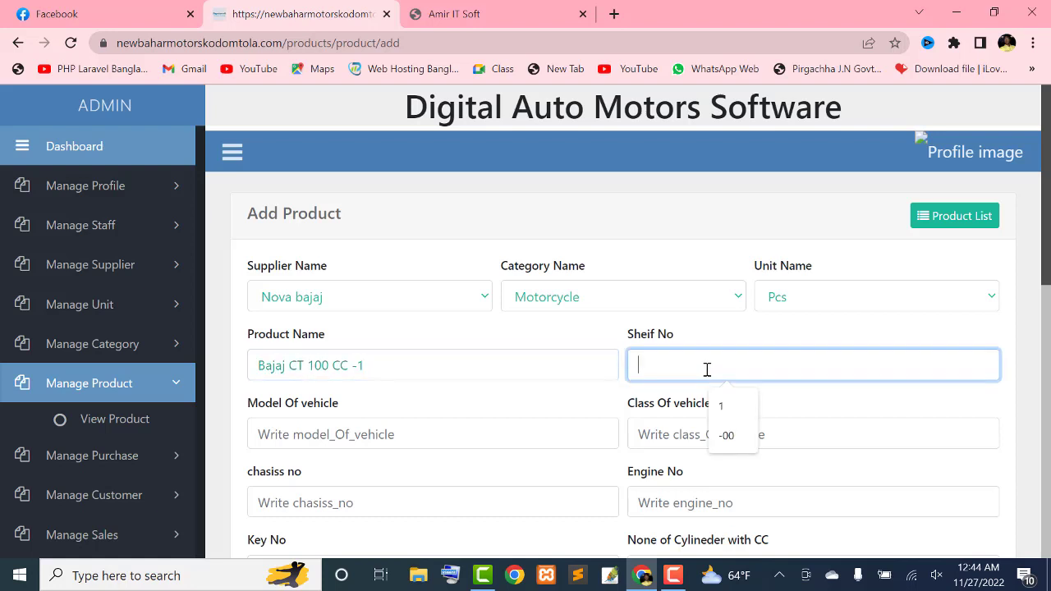
{"action": "right_click", "coordinate": [708, 373]}
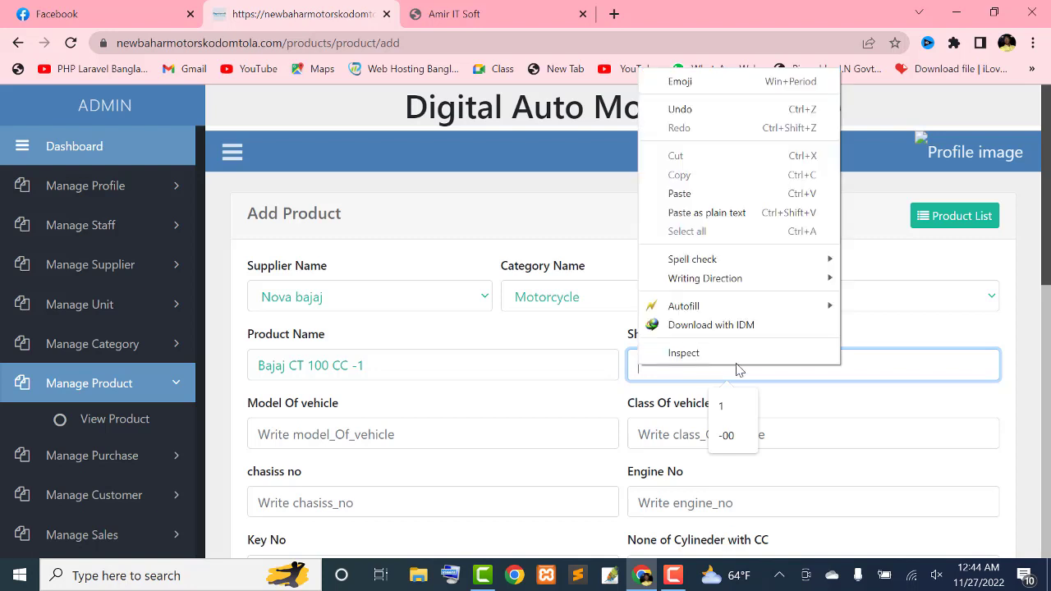
{"action": "left_click", "coordinate": [917, 359]}
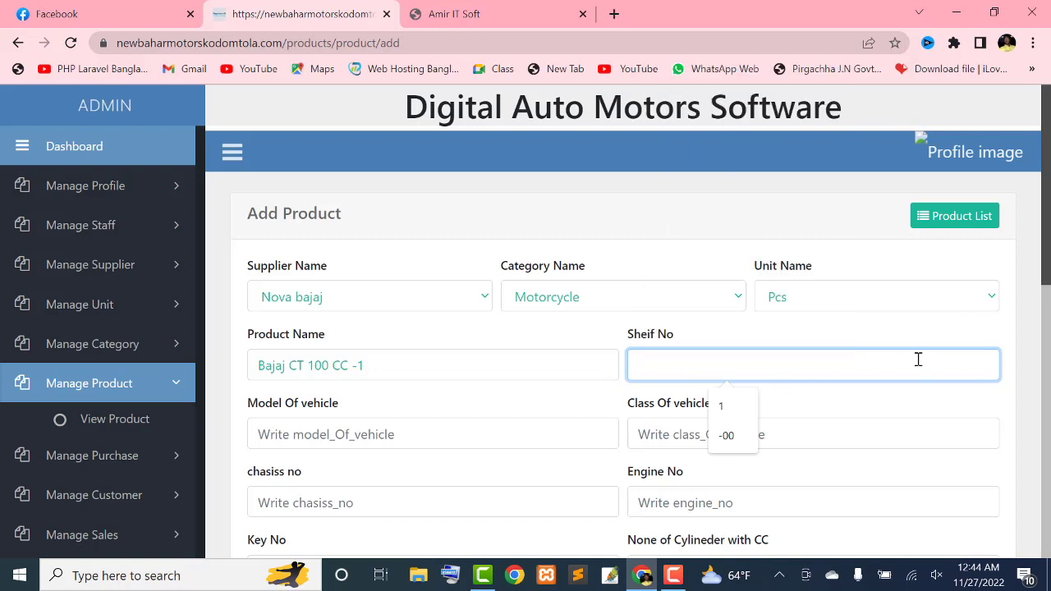
{"action": "type", "text": "1"}
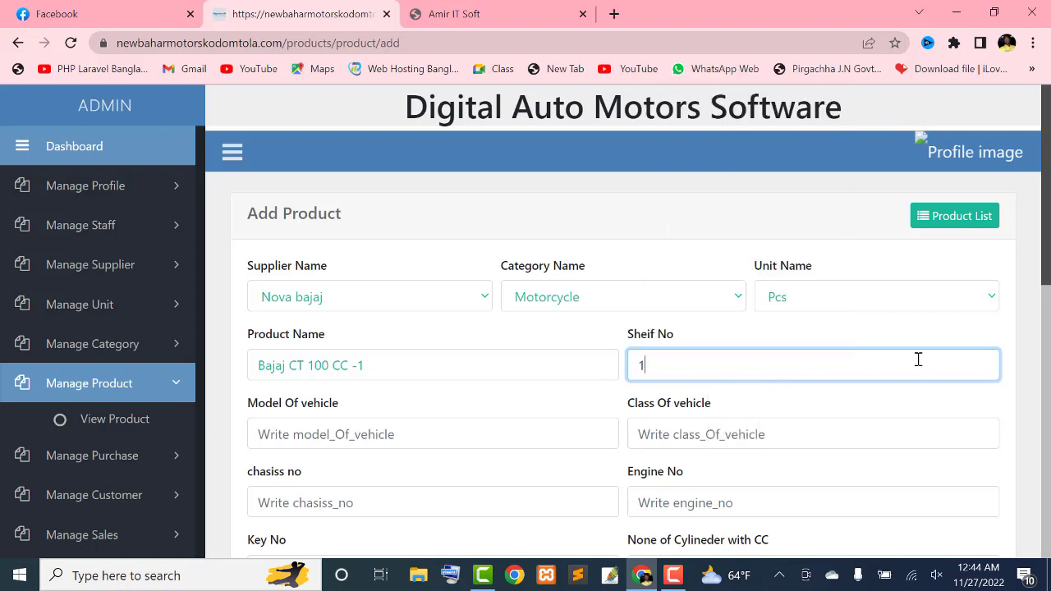
Step: Look through the remaining product fields, from the vehicle model and class down to the unit price and part details
{"action": "left_click", "coordinate": [303, 438]}
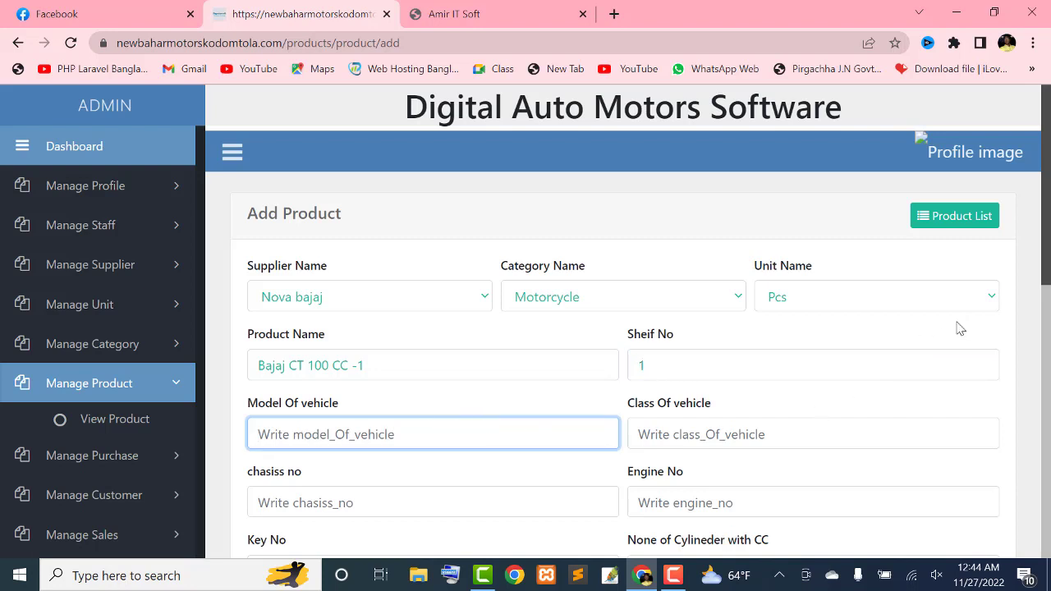
{"action": "scroll", "coordinate": [1048, 275], "scroll_direction": "down", "scroll_amount": 2}
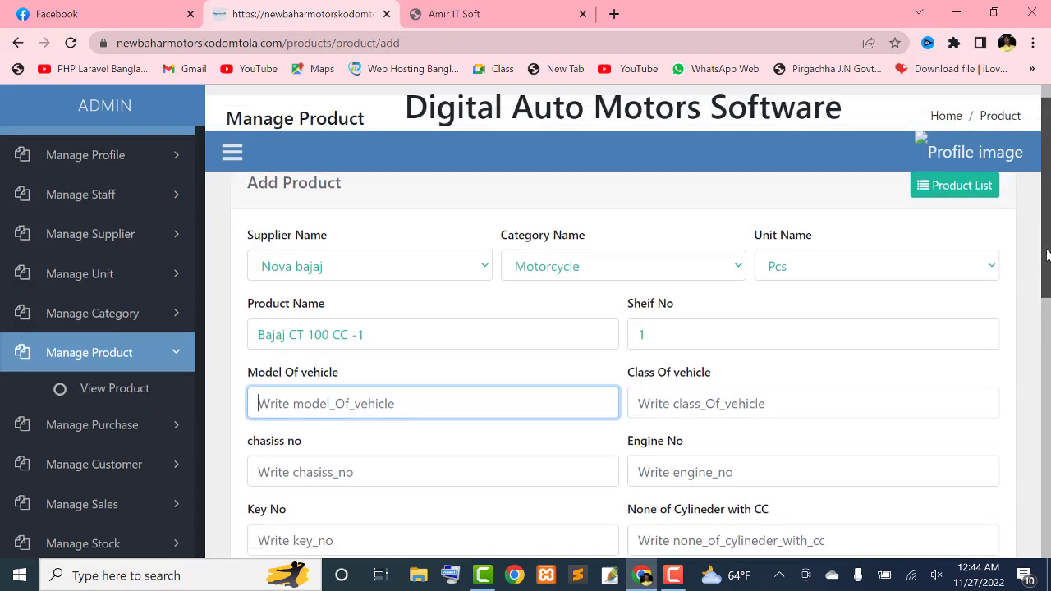
{"action": "left_click", "coordinate": [718, 411]}
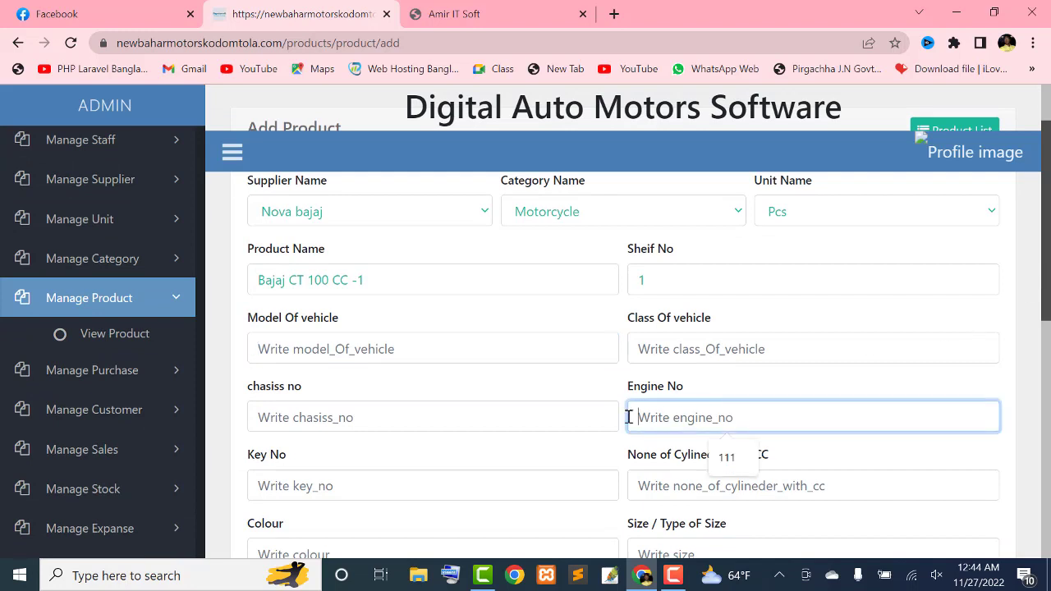
{"action": "left_click", "coordinate": [419, 410]}
{"action": "left_click", "coordinate": [415, 355]}
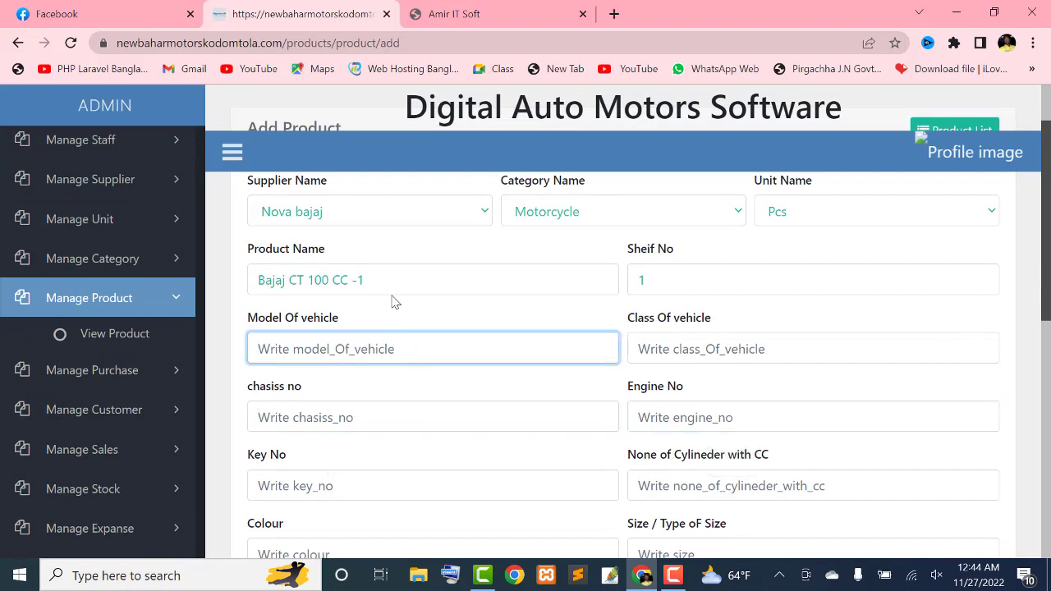
{"action": "left_click", "coordinate": [758, 355]}
{"action": "left_click", "coordinate": [449, 350]}
{"action": "left_click_drag", "start_coordinate": [266, 320], "coordinate": [303, 324]}
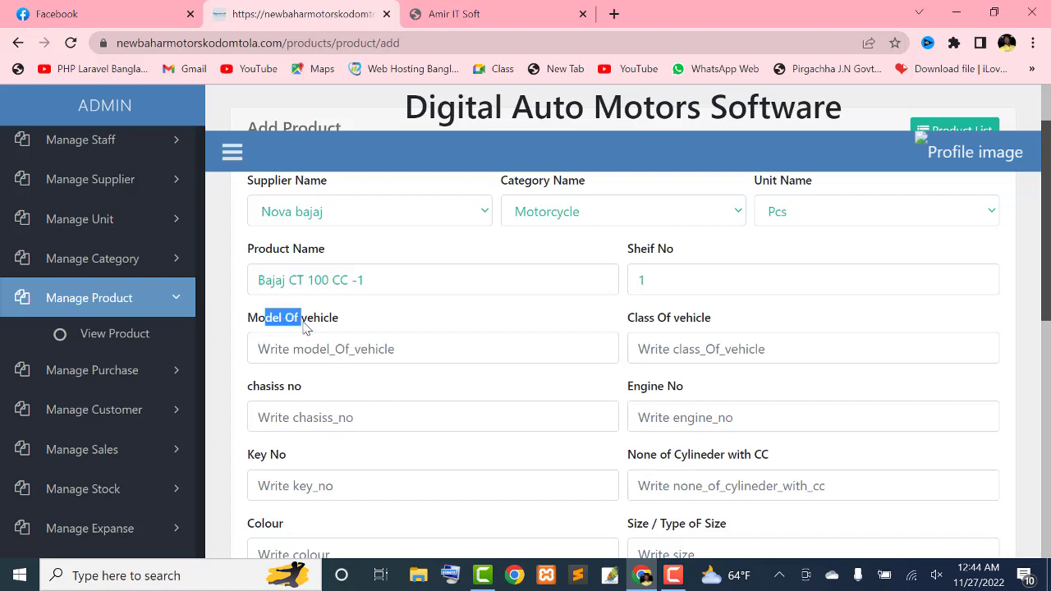
{"action": "left_click", "coordinate": [448, 331]}
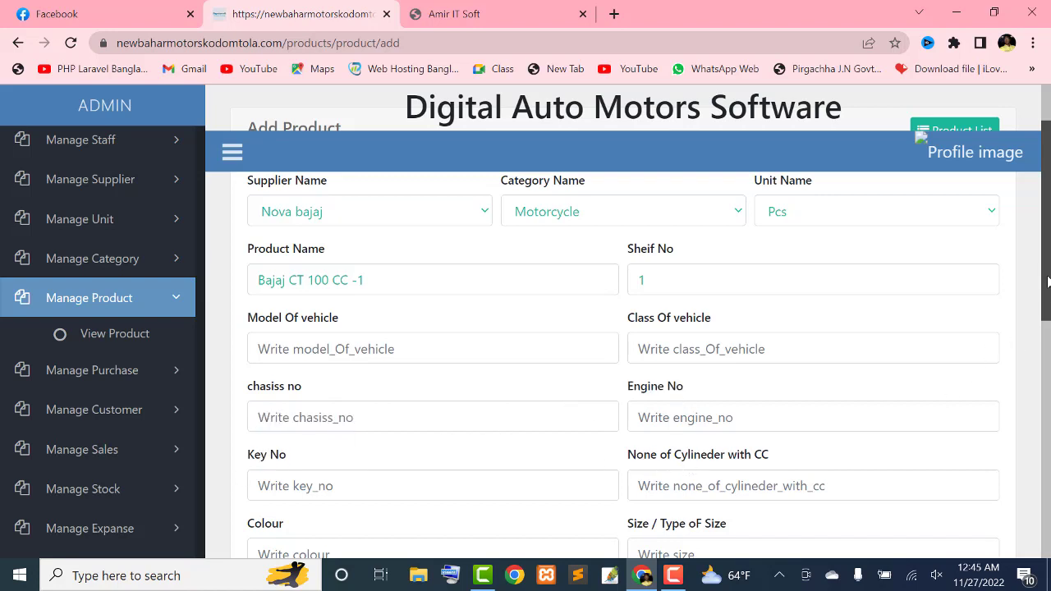
{"action": "scroll", "coordinate": [495, 387], "scroll_direction": "down", "scroll_amount": 3}
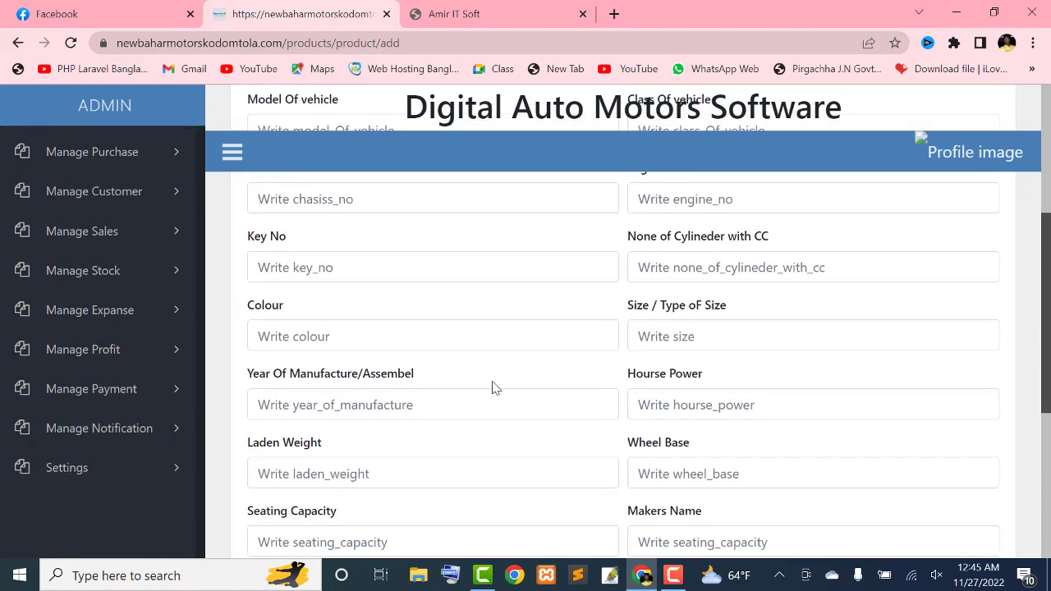
{"action": "left_click", "coordinate": [348, 347]}
{"action": "left_click", "coordinate": [321, 415]}
{"action": "left_click", "coordinate": [709, 404]}
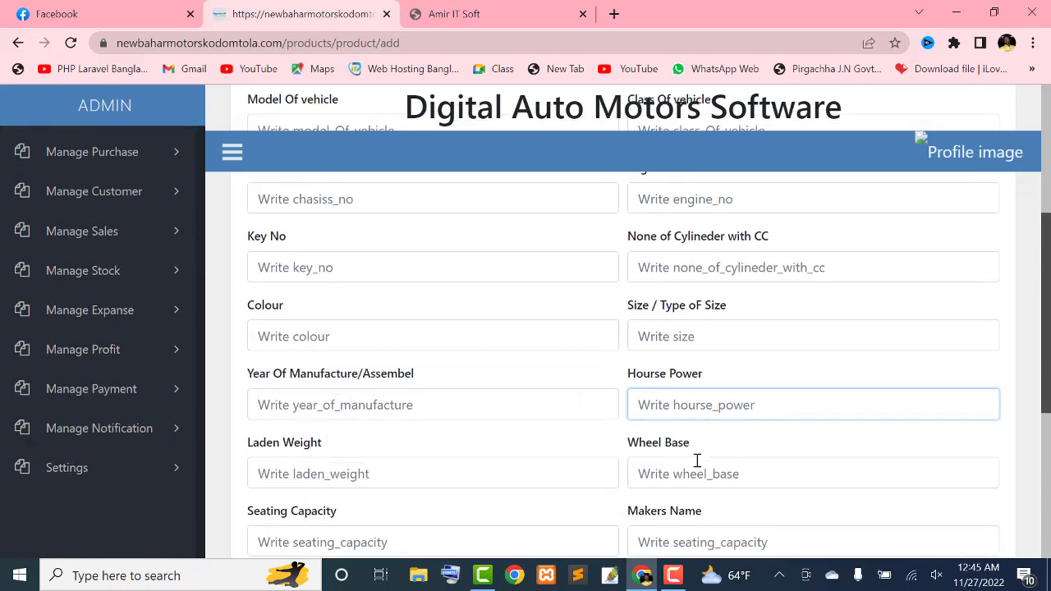
{"action": "left_click", "coordinate": [378, 478]}
{"action": "scroll", "coordinate": [394, 460], "scroll_direction": "down", "scroll_amount": 3}
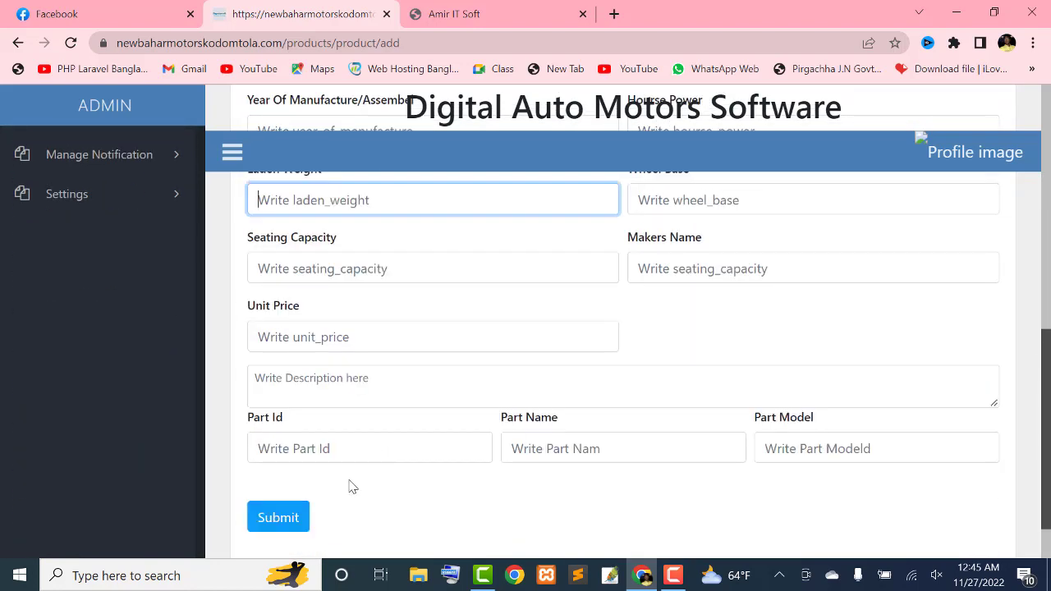
{"action": "left_click", "coordinate": [329, 348]}
Step: Fill the Model Of vehicle field with a copy of its own label, "Model Of vehicle", as placeholder text
{"action": "scroll", "coordinate": [944, 305], "scroll_direction": "up", "scroll_amount": 3}
{"action": "left_click_drag", "start_coordinate": [1047, 268], "coordinate": [1039, 171]}
{"action": "left_click", "coordinate": [328, 339]}
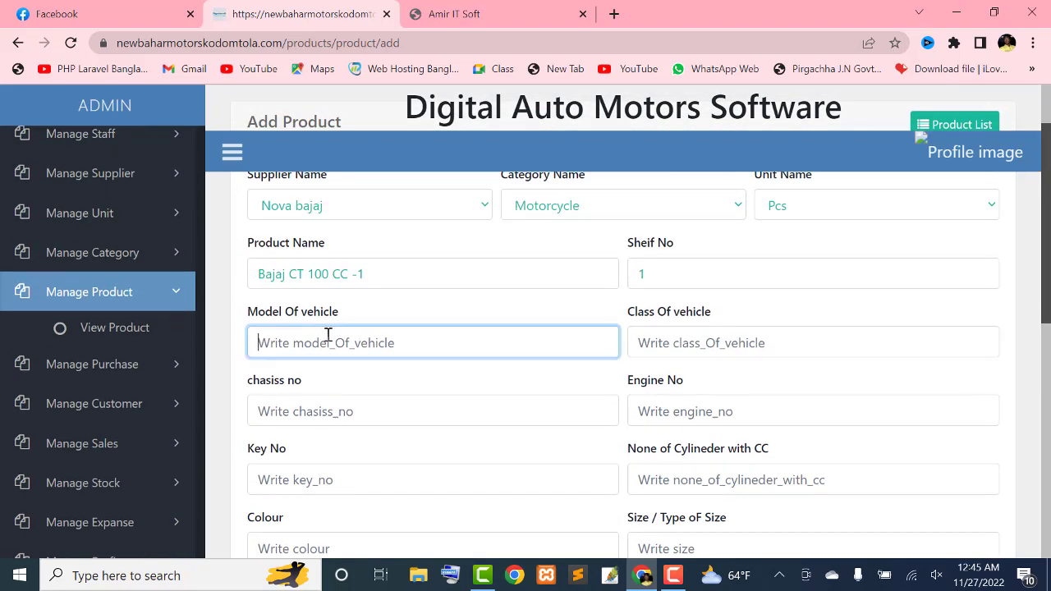
{"action": "left_click_drag", "start_coordinate": [354, 316], "coordinate": [251, 314]}
{"action": "right_click", "coordinate": [273, 312]}
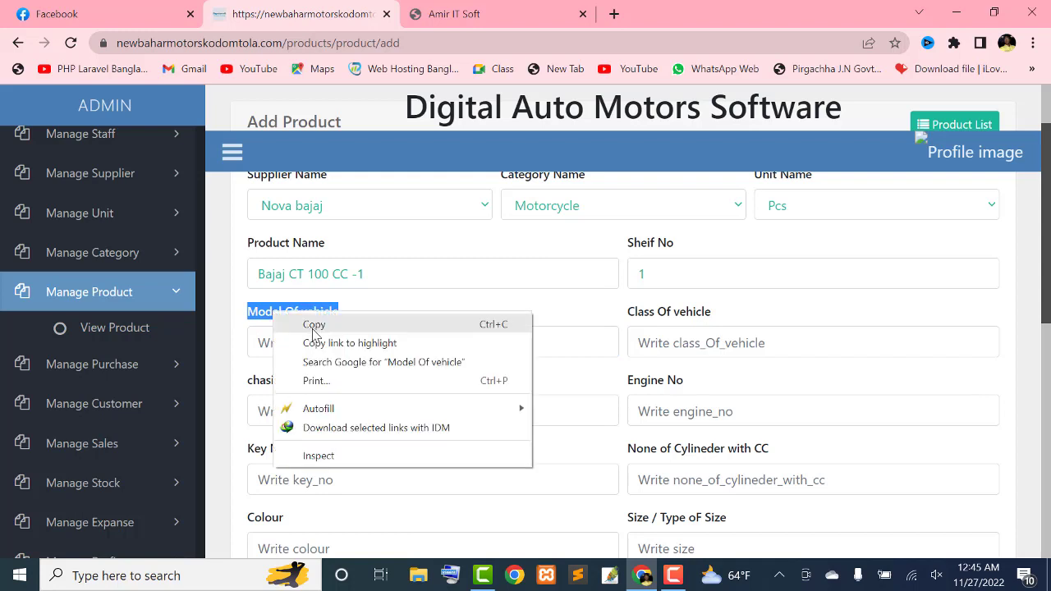
{"action": "left_click", "coordinate": [305, 323]}
{"action": "left_click", "coordinate": [306, 341]}
{"action": "right_click", "coordinate": [306, 341]}
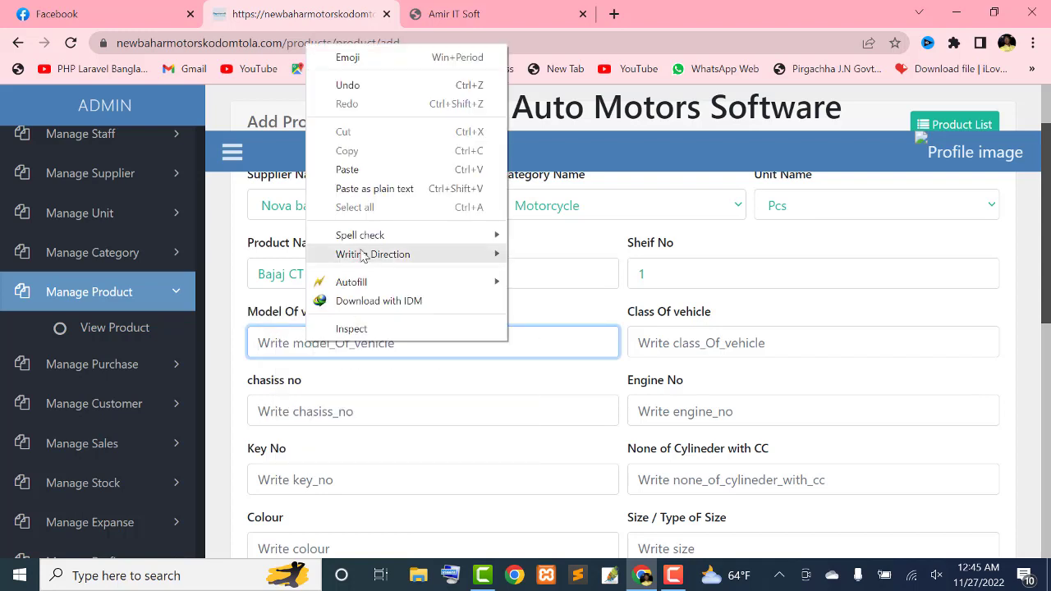
{"action": "left_click", "coordinate": [345, 168]}
Step: Copy the label text "Class Of vehicle" into the Class Of vehicle field as its placeholder value
{"action": "left_click_drag", "start_coordinate": [725, 315], "coordinate": [629, 312]}
{"action": "right_click", "coordinate": [631, 312]}
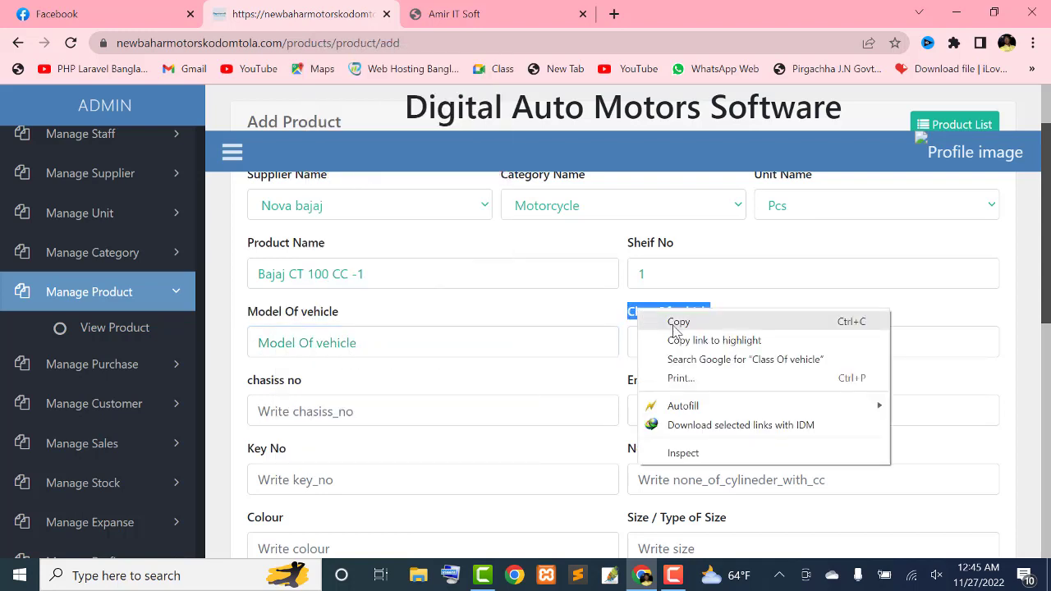
{"action": "left_click", "coordinate": [680, 324]}
{"action": "right_click", "coordinate": [679, 352]}
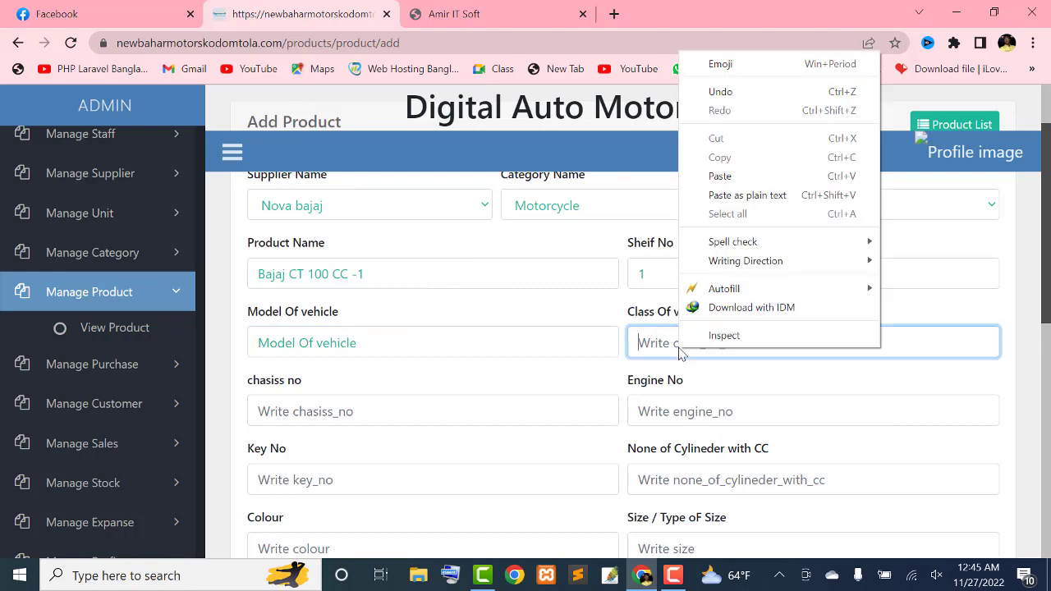
{"action": "left_click", "coordinate": [722, 176]}
Step: Copy the label text "Engine No" into the Engine No field as its placeholder value
{"action": "left_click_drag", "start_coordinate": [1049, 218], "coordinate": [1048, 273]}
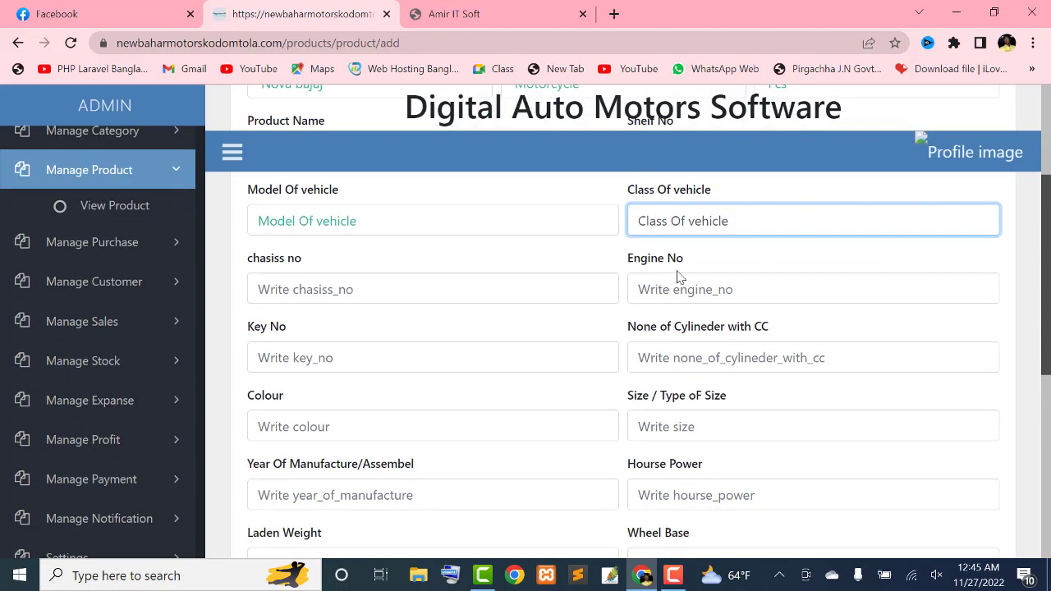
{"action": "left_click_drag", "start_coordinate": [686, 259], "coordinate": [629, 259]}
{"action": "right_click", "coordinate": [634, 258]}
{"action": "left_click", "coordinate": [666, 271]}
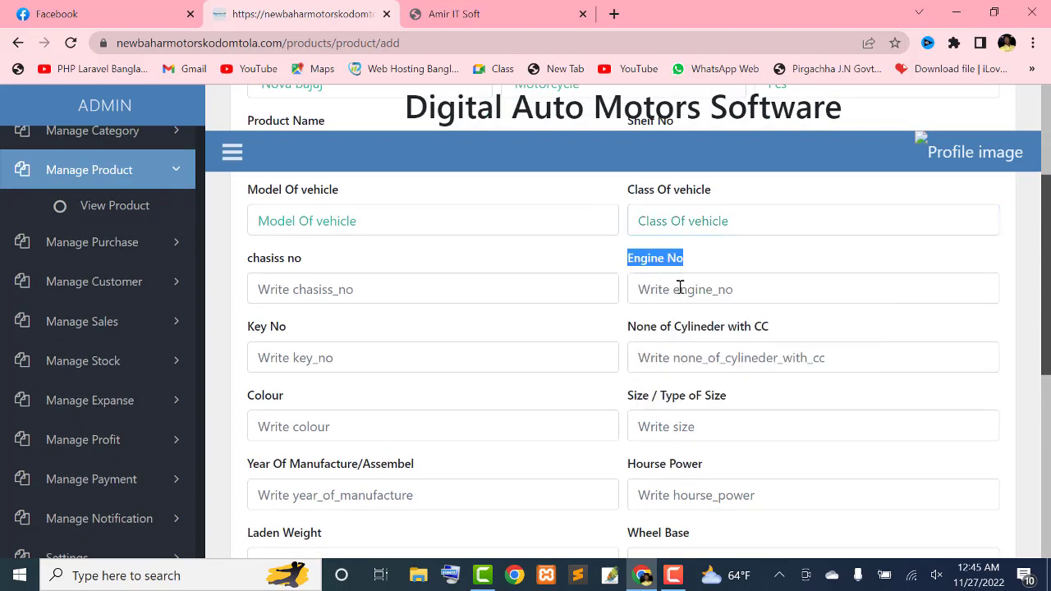
{"action": "right_click", "coordinate": [679, 286]}
{"action": "left_click", "coordinate": [734, 386]}
Step: Copy the label text "chasiss no" into the chasiss no field as its placeholder value
{"action": "left_click_drag", "start_coordinate": [304, 258], "coordinate": [255, 263]}
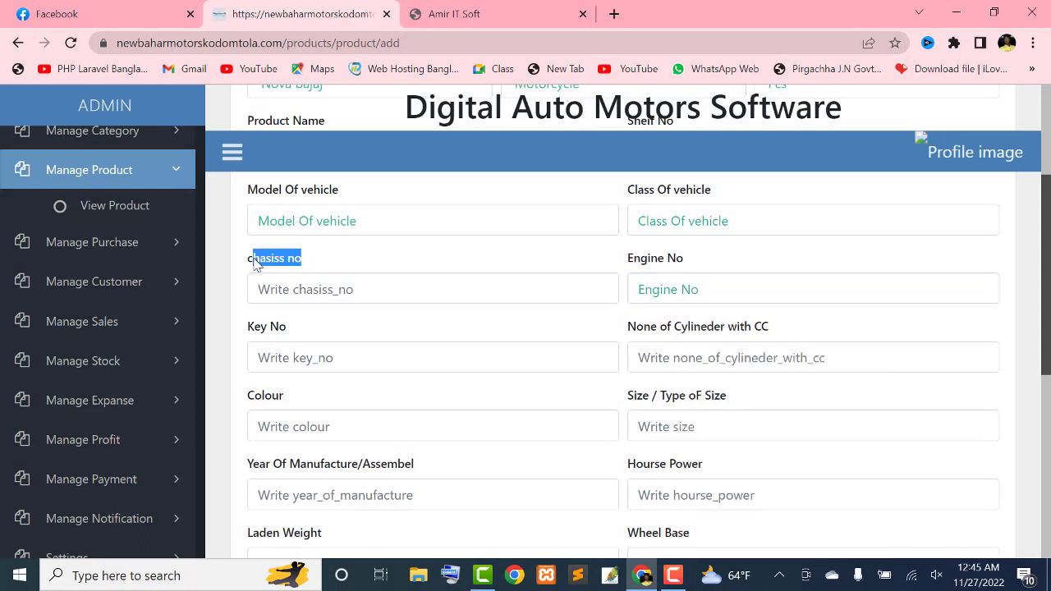
{"action": "left_click_drag", "start_coordinate": [323, 265], "coordinate": [247, 260]}
{"action": "right_click", "coordinate": [274, 264]}
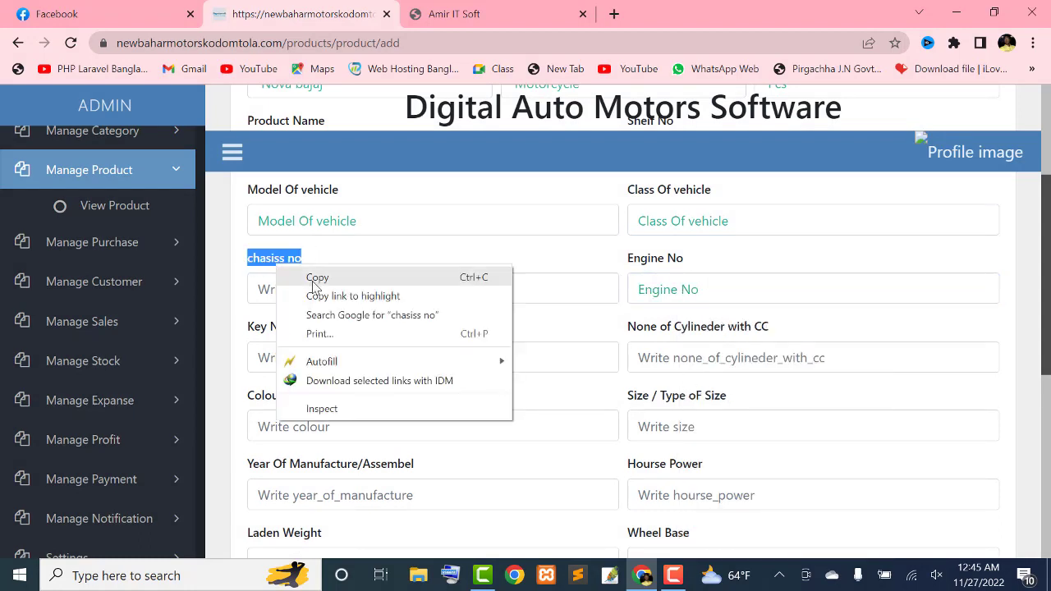
{"action": "left_click", "coordinate": [310, 276]}
{"action": "right_click", "coordinate": [305, 287]}
{"action": "left_click", "coordinate": [328, 386]}
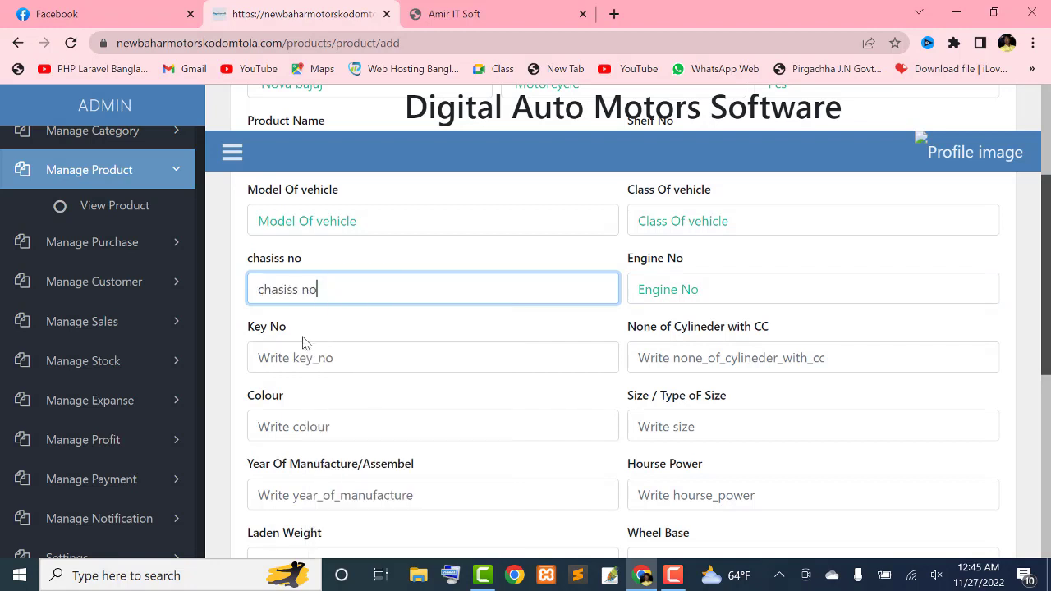
Step: Copy the label text "Key No" into the Key No field as its placeholder value
{"action": "left_click_drag", "start_coordinate": [301, 340], "coordinate": [251, 338]}
{"action": "right_click", "coordinate": [269, 333]}
{"action": "left_click", "coordinate": [289, 345]}
{"action": "right_click", "coordinate": [300, 353]}
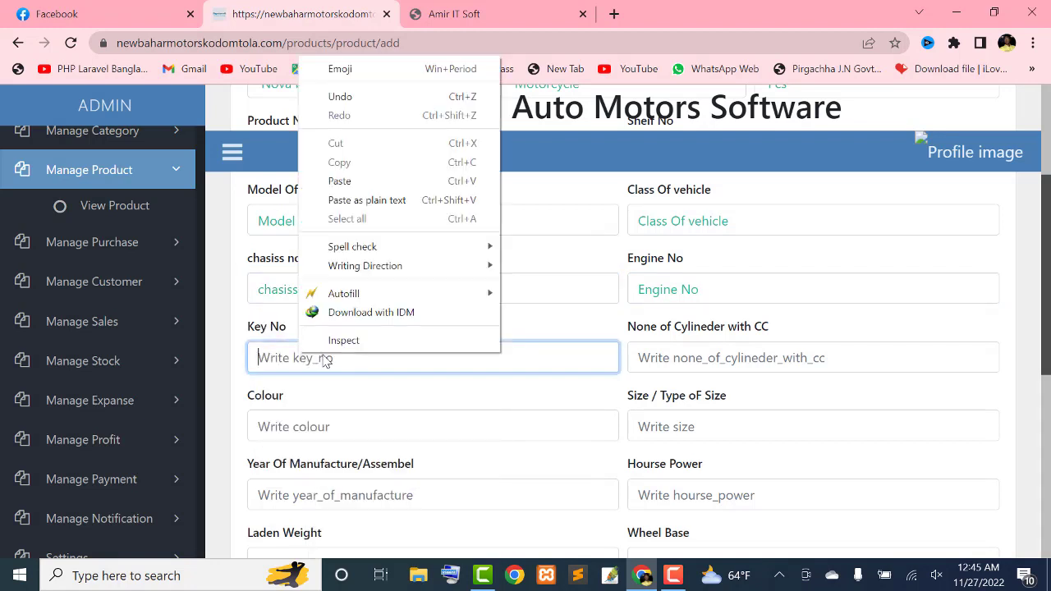
{"action": "left_click", "coordinate": [359, 181]}
Step: Copy the label text "None of Cylineder with CC" into the matching cylinder field as its placeholder value
{"action": "left_click_drag", "start_coordinate": [788, 331], "coordinate": [631, 329]}
{"action": "right_click", "coordinate": [642, 329]}
{"action": "left_click", "coordinate": [670, 339]}
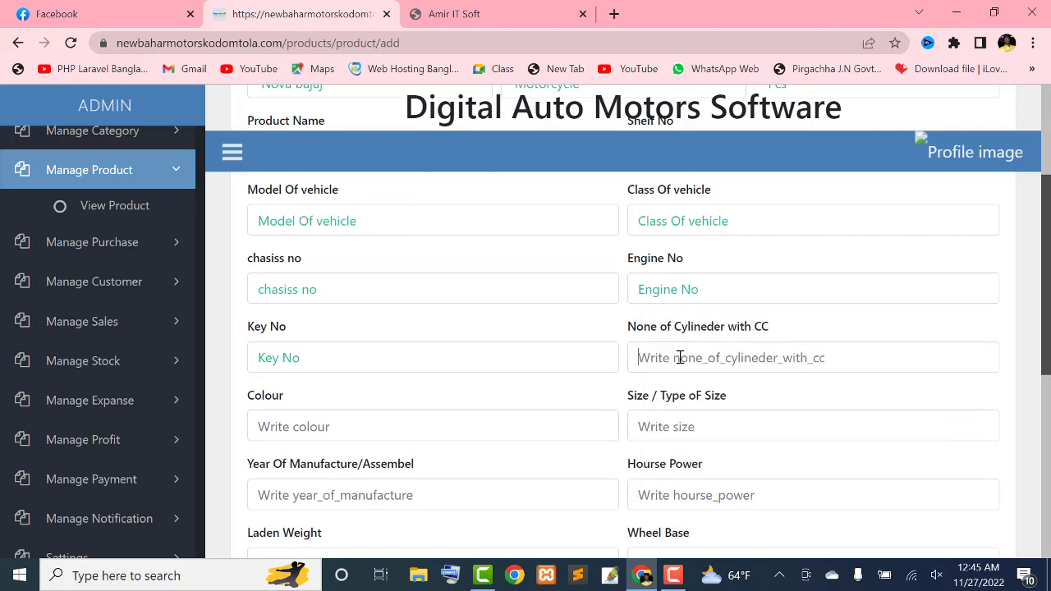
{"action": "right_click", "coordinate": [678, 356]}
{"action": "left_click", "coordinate": [698, 183]}
Step: Copy the label text "Size / Type oF Size" into the size field as its placeholder value
{"action": "scroll", "coordinate": [980, 223], "scroll_direction": "down", "scroll_amount": 2}
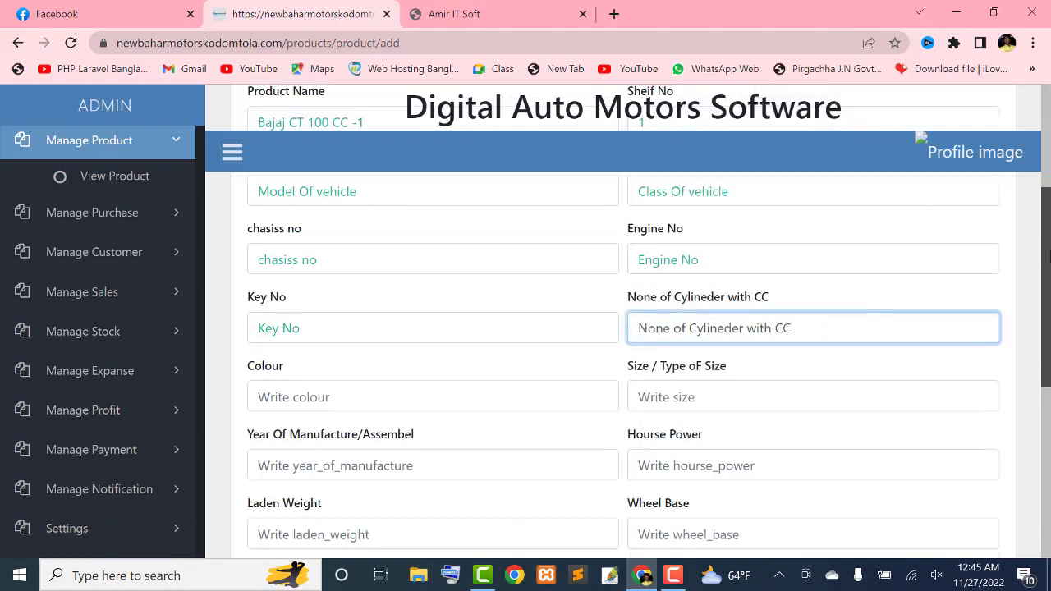
{"action": "left_click_drag", "start_coordinate": [737, 233], "coordinate": [627, 231]}
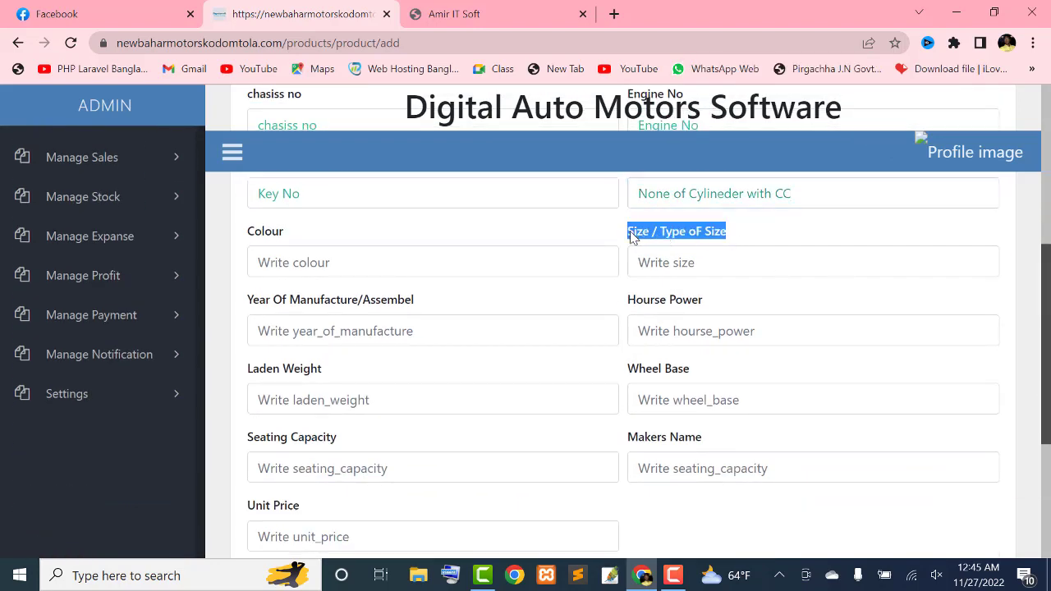
{"action": "right_click", "coordinate": [663, 230]}
{"action": "left_click", "coordinate": [674, 244]}
{"action": "right_click", "coordinate": [679, 262]}
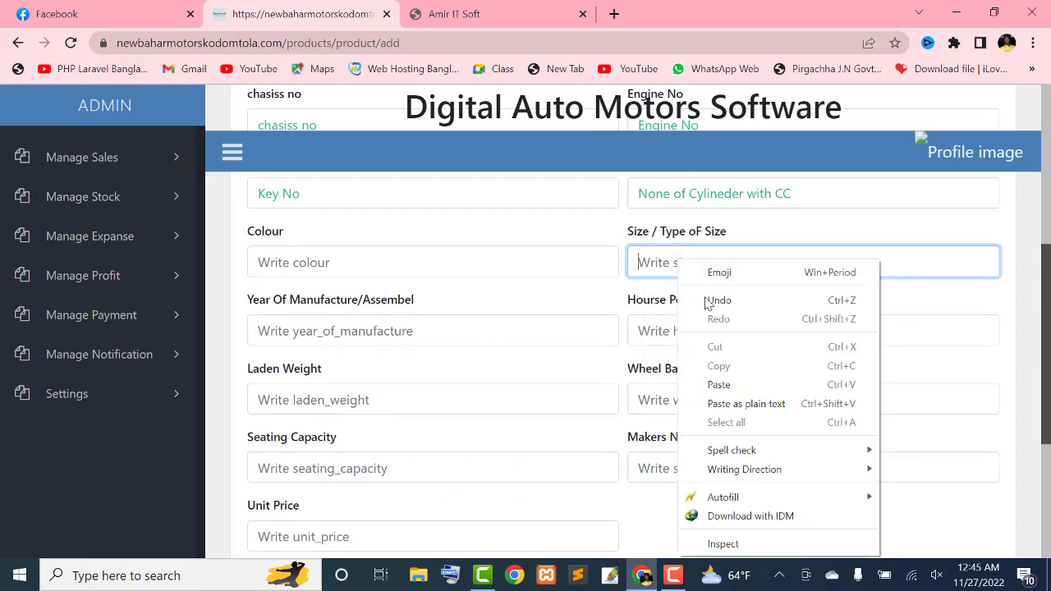
{"action": "left_click", "coordinate": [718, 385]}
Step: Copy the label text "Colour" into the Colour field as its placeholder value
{"action": "left_click_drag", "start_coordinate": [284, 232], "coordinate": [248, 234]}
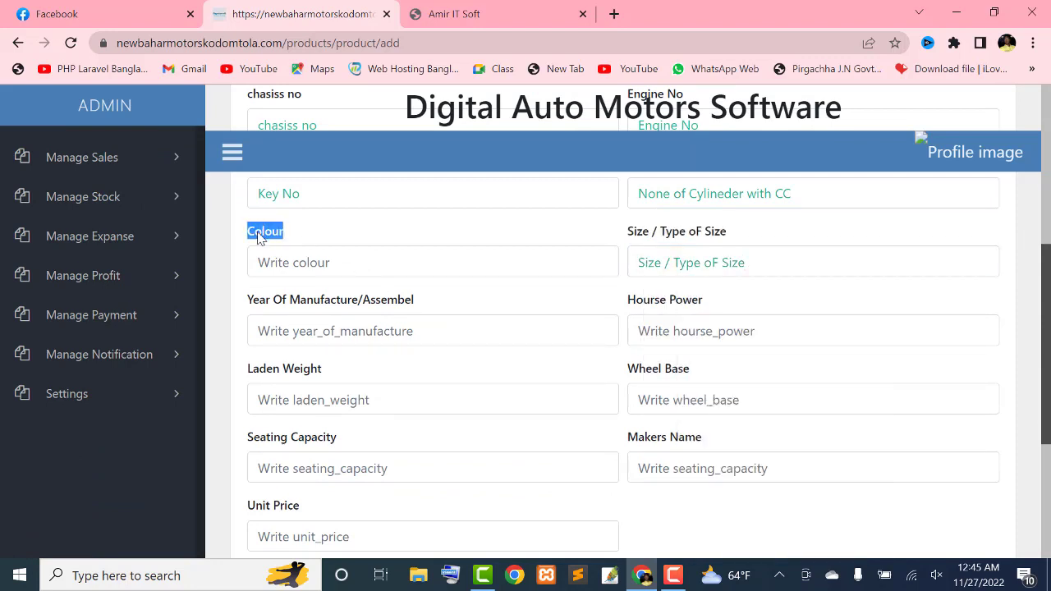
{"action": "right_click", "coordinate": [276, 233]}
{"action": "left_click", "coordinate": [288, 245]}
{"action": "right_click", "coordinate": [289, 263]}
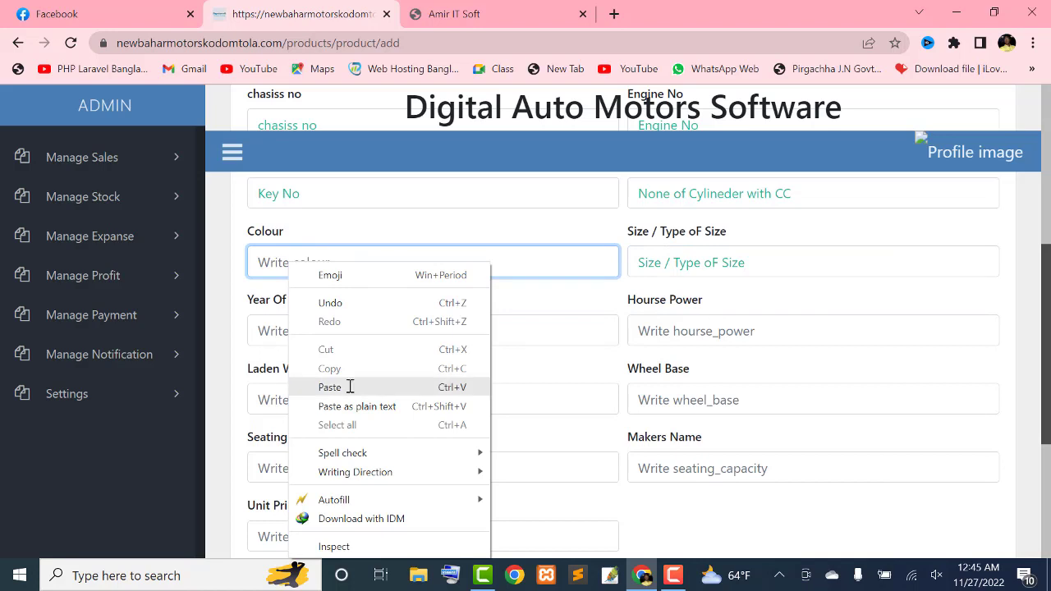
{"action": "left_click", "coordinate": [349, 387]}
Step: Copy the label text "Year Of Manufacture/Assembel" into the year of manufacture field as its placeholder value
{"action": "left_click_drag", "start_coordinate": [417, 300], "coordinate": [281, 310]}
{"action": "right_click", "coordinate": [282, 310]}
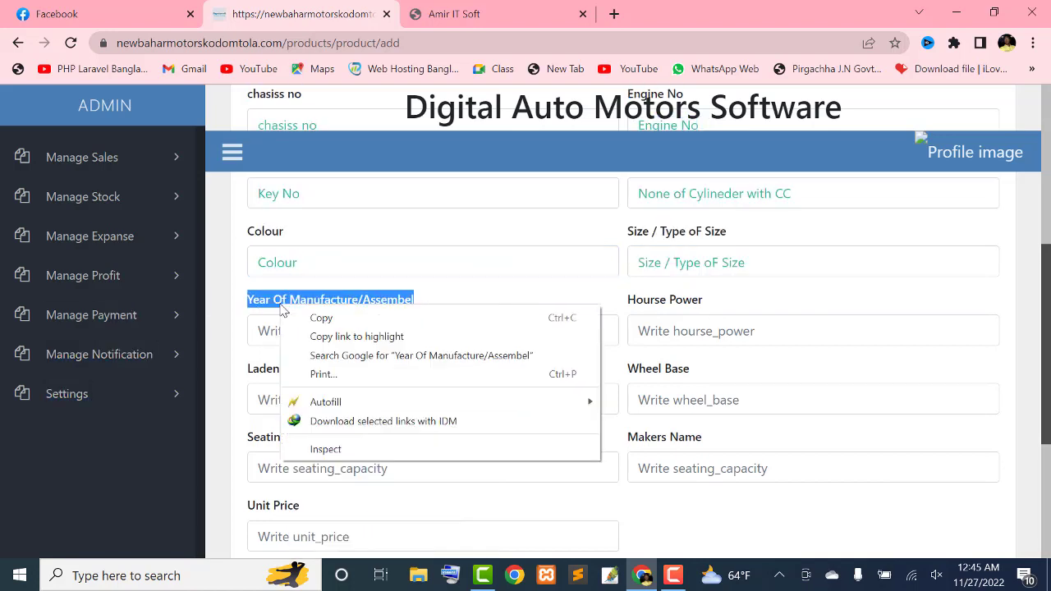
{"action": "left_click", "coordinate": [321, 318]}
{"action": "right_click", "coordinate": [317, 331]}
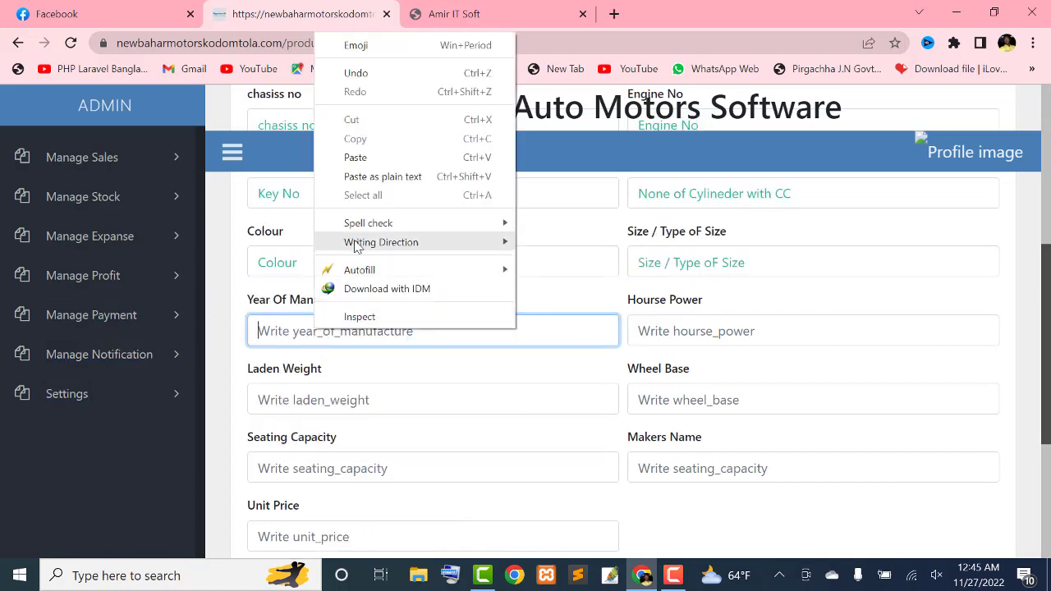
{"action": "left_click", "coordinate": [355, 157]}
{"action": "left_click_drag", "start_coordinate": [394, 336], "coordinate": [294, 331]}
{"action": "left_click", "coordinate": [294, 331]}
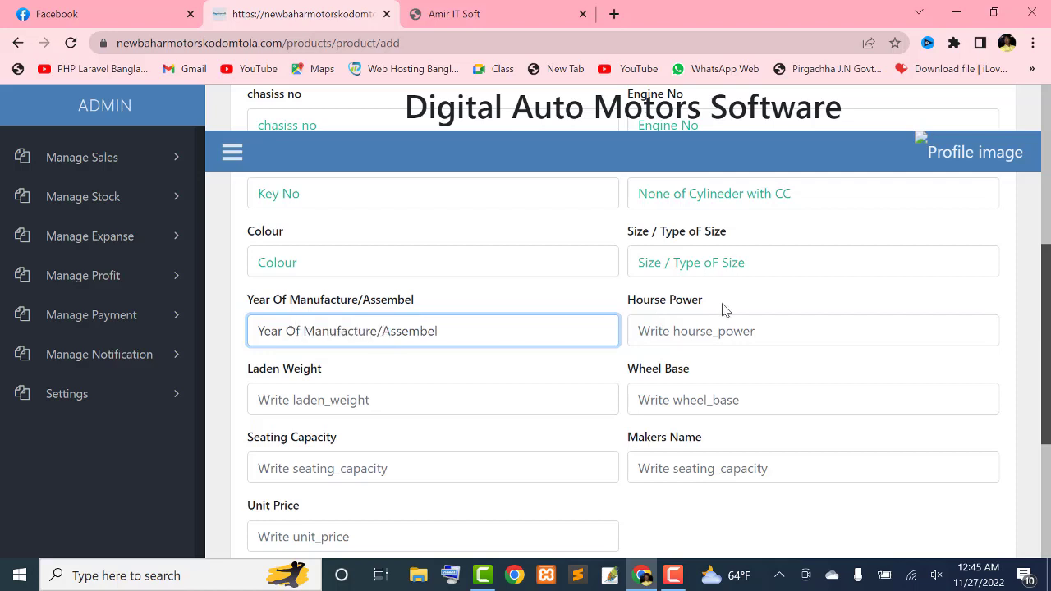
Step: Copy the label text "Hourse Power" into the Hourse Power field as its placeholder value
{"action": "left_click_drag", "start_coordinate": [722, 304], "coordinate": [640, 304]}
{"action": "right_click", "coordinate": [641, 304]}
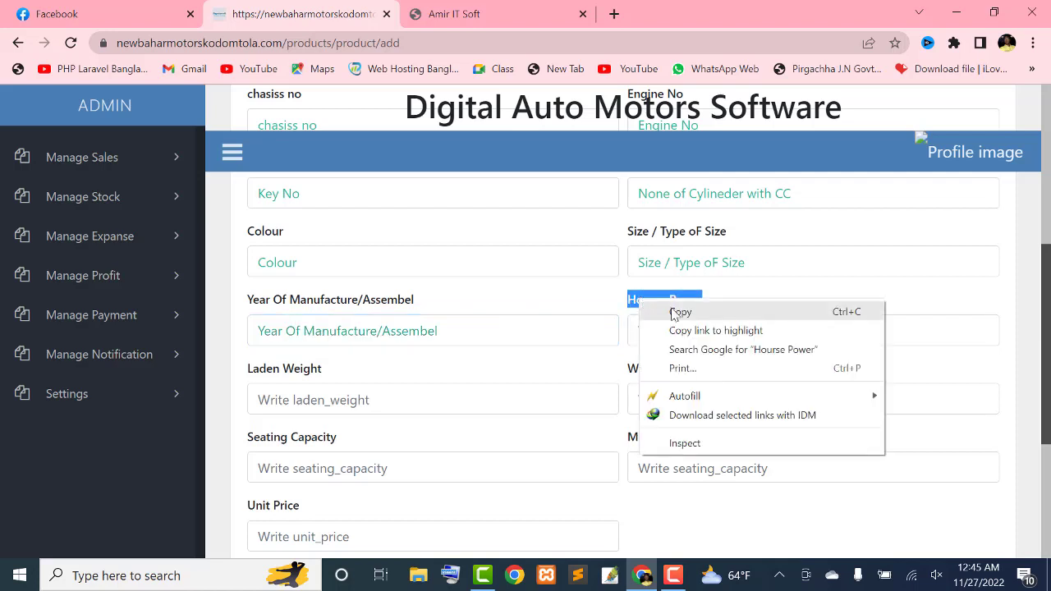
{"action": "left_click", "coordinate": [678, 309]}
{"action": "right_click", "coordinate": [678, 329]}
{"action": "left_click", "coordinate": [726, 171]}
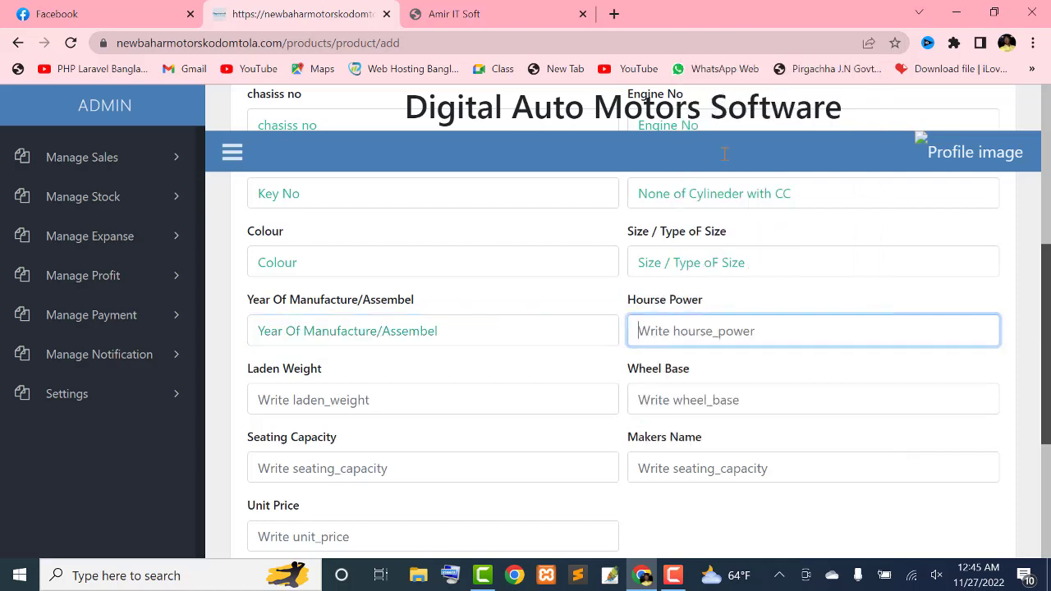
Step: Fill the Laden Weight field with its label text, adding the missing initial letter so it reads "Laden Weight"
{"action": "left_click_drag", "start_coordinate": [322, 368], "coordinate": [250, 374]}
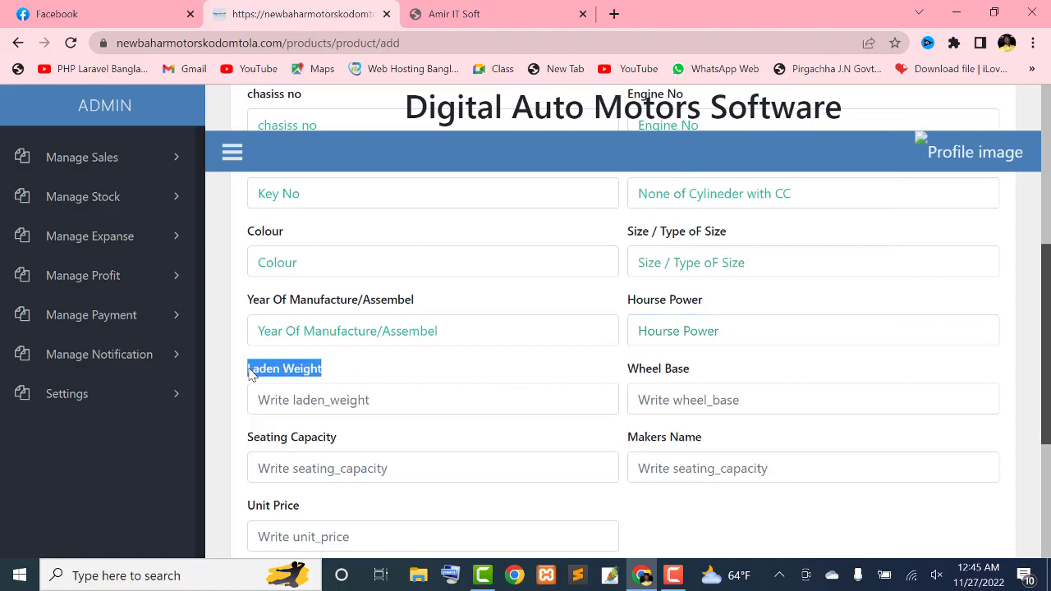
{"action": "right_click", "coordinate": [292, 371]}
{"action": "left_click", "coordinate": [335, 378]}
{"action": "right_click", "coordinate": [301, 400]}
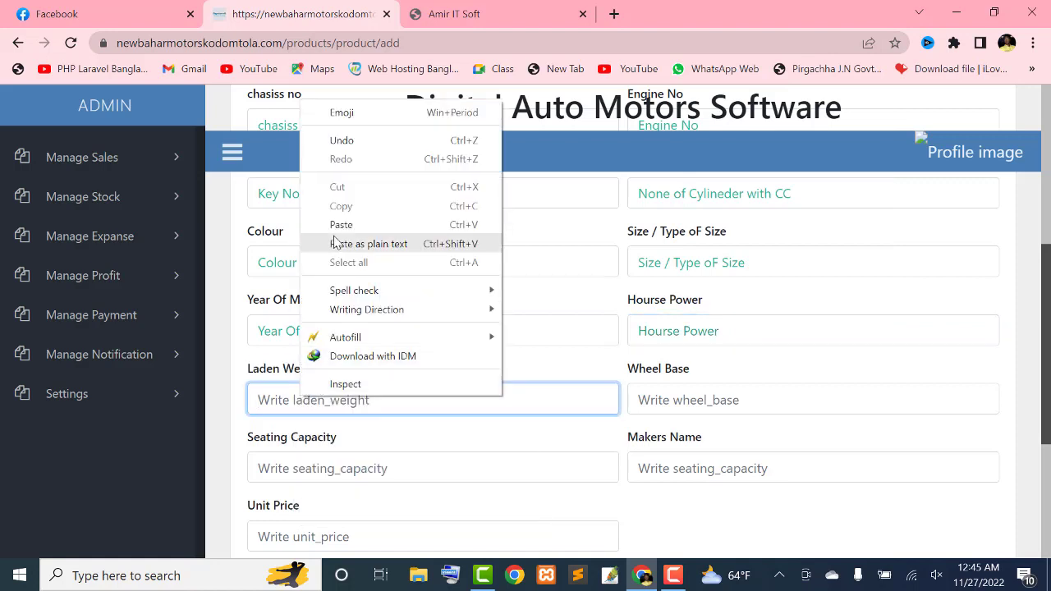
{"action": "left_click", "coordinate": [306, 243]}
{"action": "left_click_drag", "start_coordinate": [255, 373], "coordinate": [249, 369]}
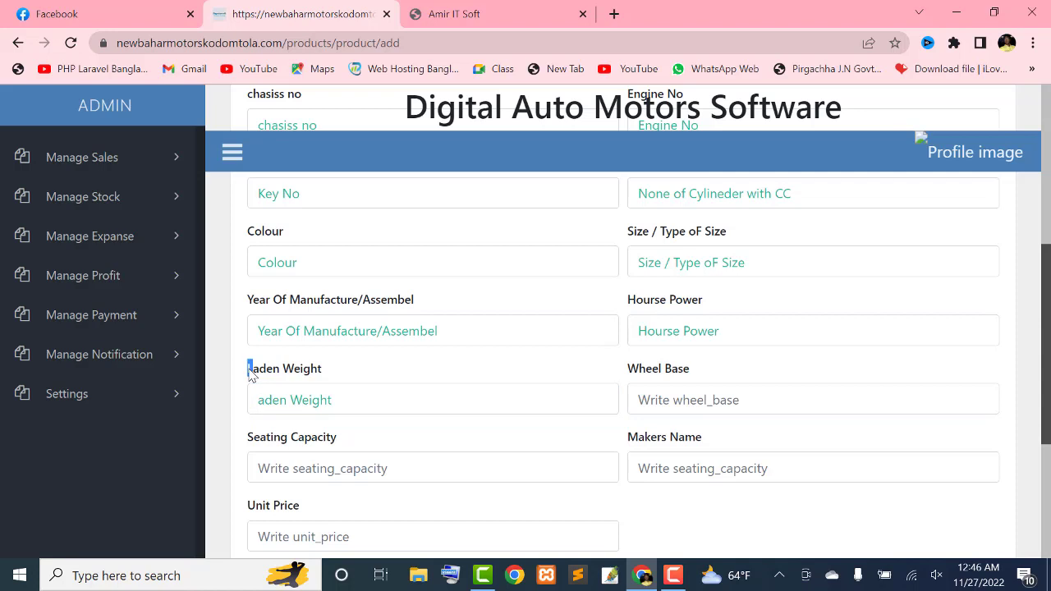
{"action": "right_click", "coordinate": [249, 369]}
{"action": "left_click", "coordinate": [261, 380]}
{"action": "right_click", "coordinate": [252, 404]}
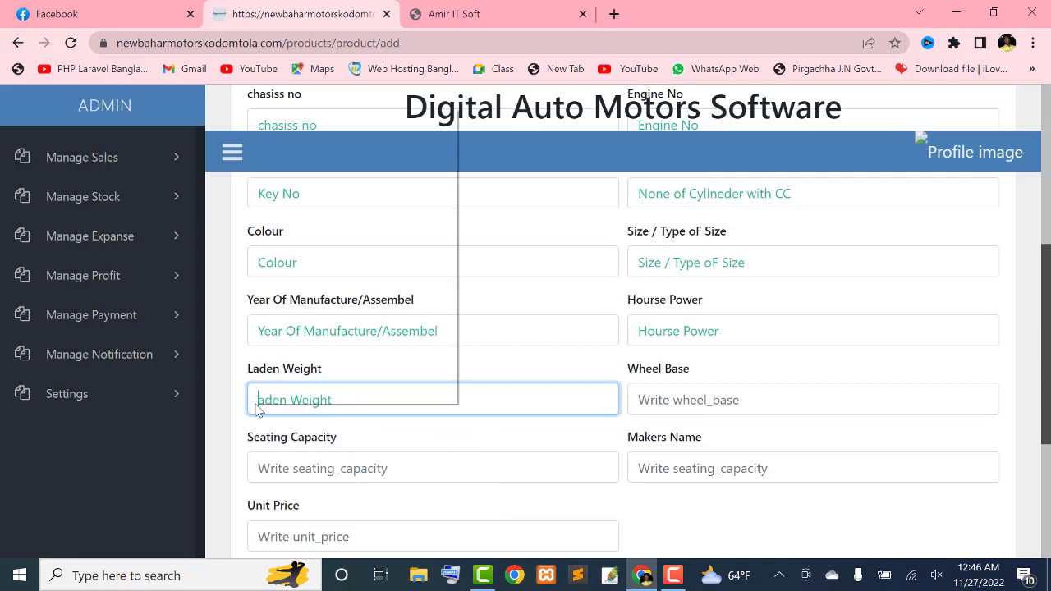
{"action": "left_click", "coordinate": [297, 243]}
Step: Copy the label text "Wheel Base" into the Wheel Base field as its placeholder value
{"action": "left_click_drag", "start_coordinate": [690, 371], "coordinate": [628, 369]}
{"action": "right_click", "coordinate": [641, 370]}
{"action": "left_click", "coordinate": [675, 381]}
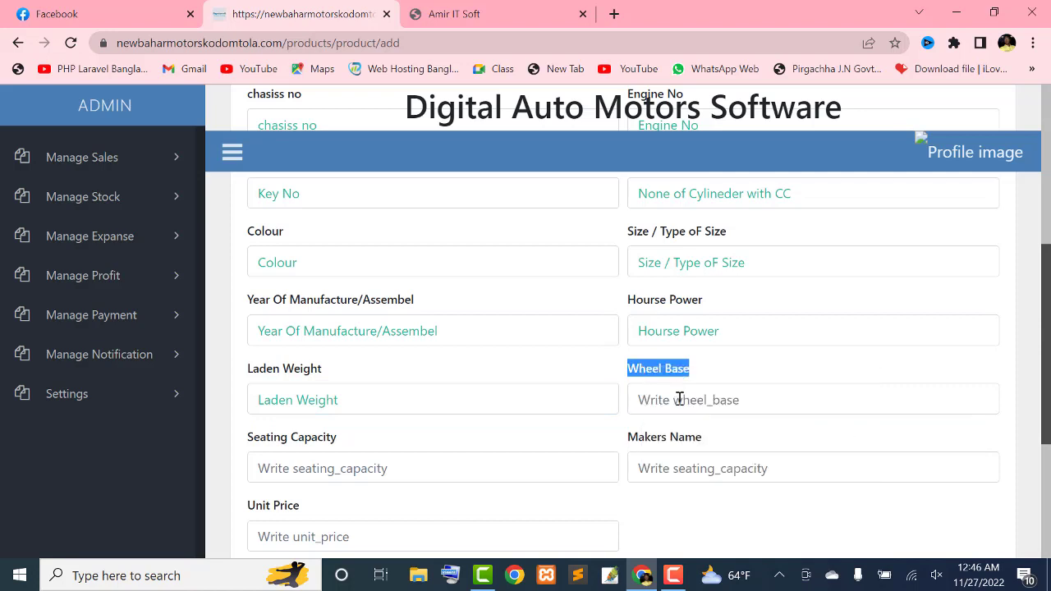
{"action": "right_click", "coordinate": [681, 399]}
{"action": "left_click", "coordinate": [728, 242]}
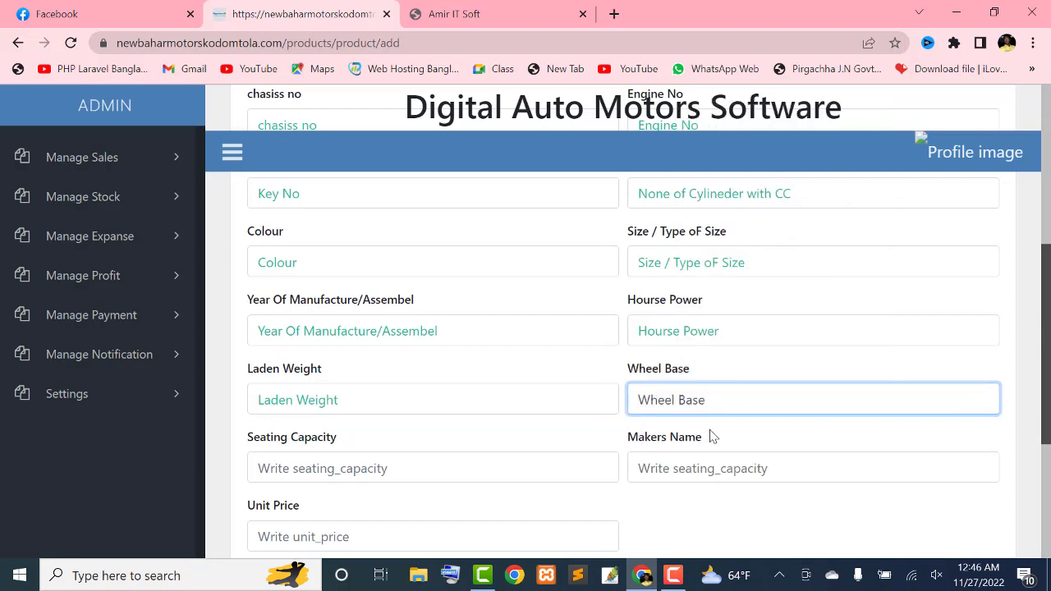
Step: Copy the label text "Makers Name" into the Makers Name field as its placeholder value
{"action": "left_click_drag", "start_coordinate": [705, 437], "coordinate": [628, 440]}
{"action": "right_click", "coordinate": [652, 437]}
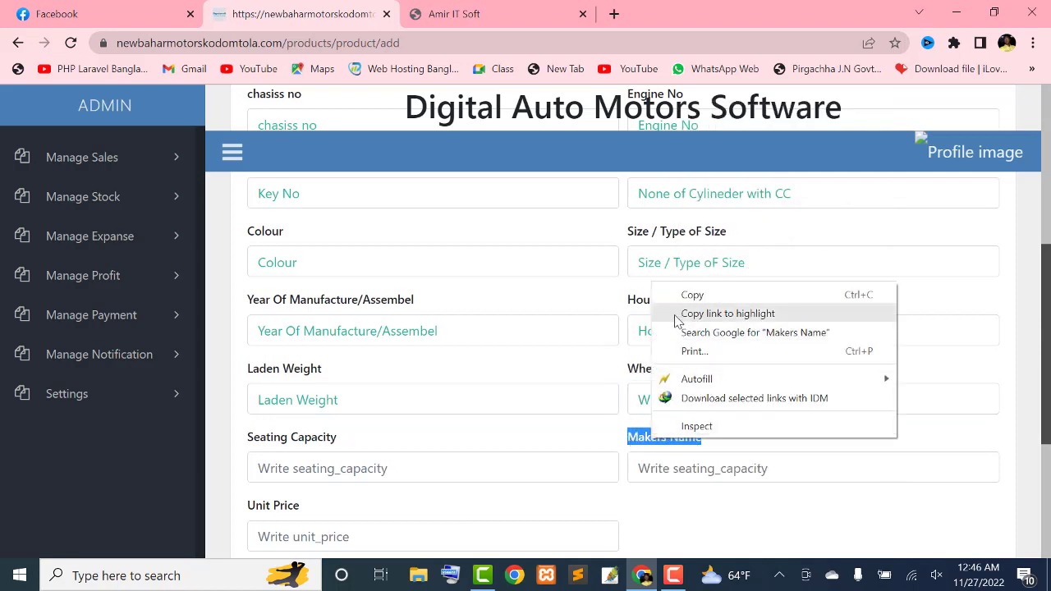
{"action": "left_click", "coordinate": [692, 295]}
{"action": "left_click", "coordinate": [706, 476]}
{"action": "right_click", "coordinate": [706, 481]}
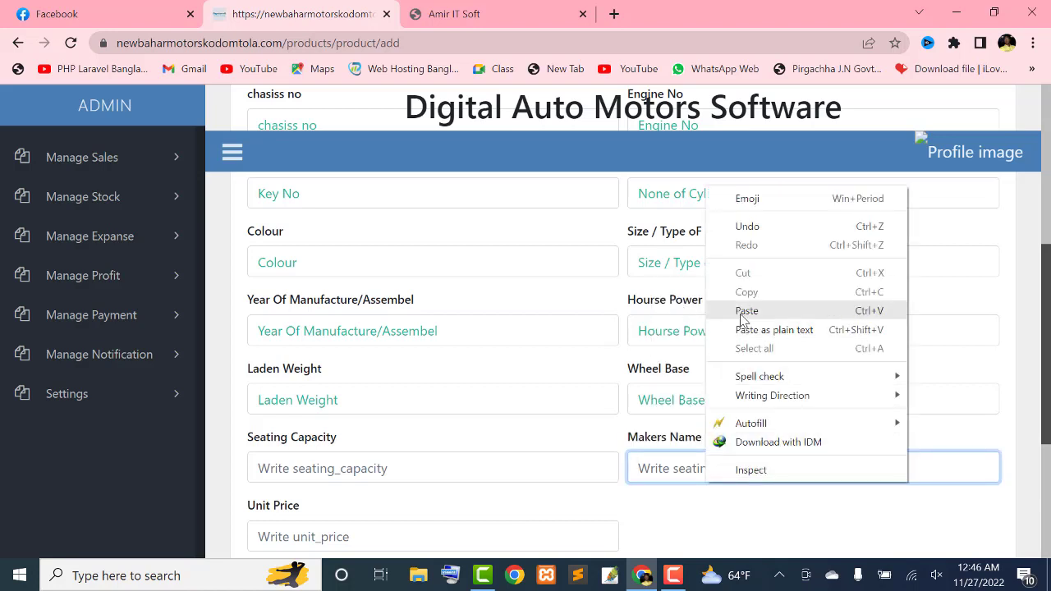
{"action": "left_click", "coordinate": [746, 311]}
Step: Copy the label text "Seating Capacity" into the Seating Capacity field as its placeholder value
{"action": "left_click_drag", "start_coordinate": [339, 439], "coordinate": [249, 440]}
{"action": "right_click", "coordinate": [262, 443]}
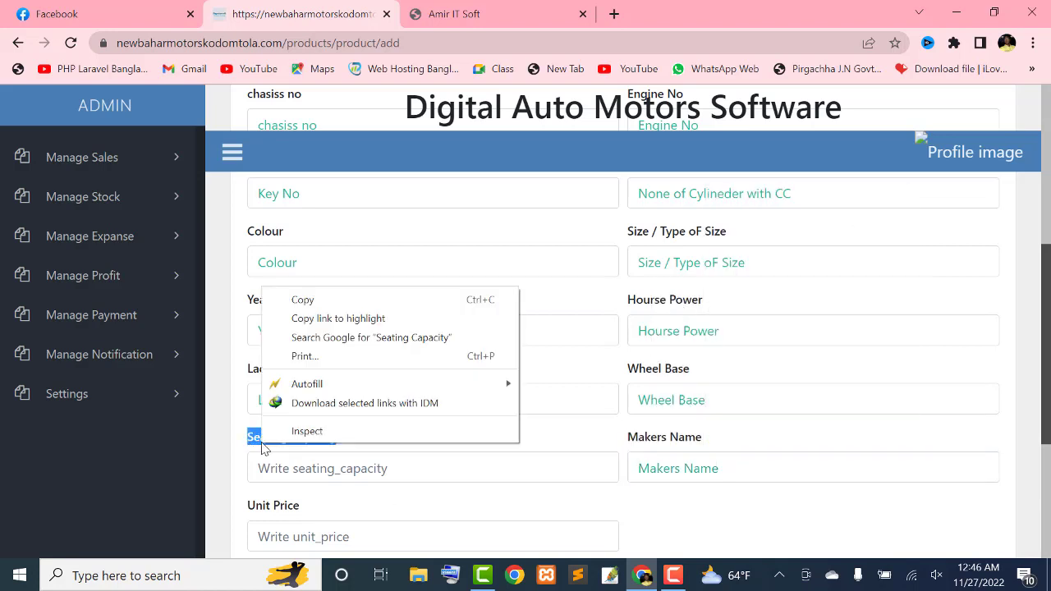
{"action": "left_click", "coordinate": [332, 304]}
{"action": "right_click", "coordinate": [339, 469]}
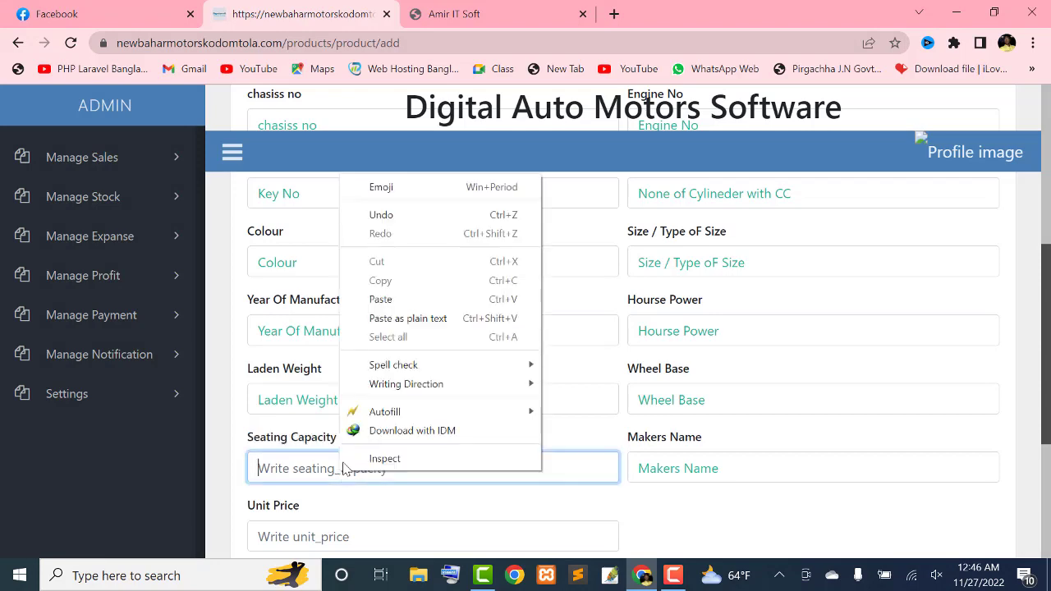
{"action": "left_click", "coordinate": [389, 304]}
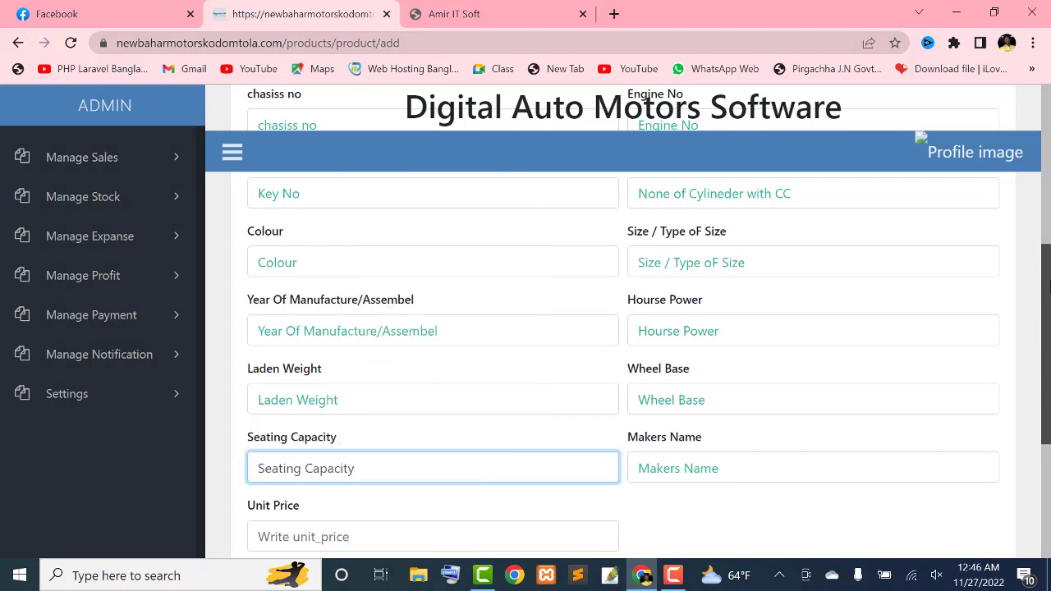
Step: Set the product's Unit Price to 100000
{"action": "scroll", "coordinate": [810, 411], "scroll_direction": "down", "scroll_amount": 2}
{"action": "left_click", "coordinate": [365, 365]}
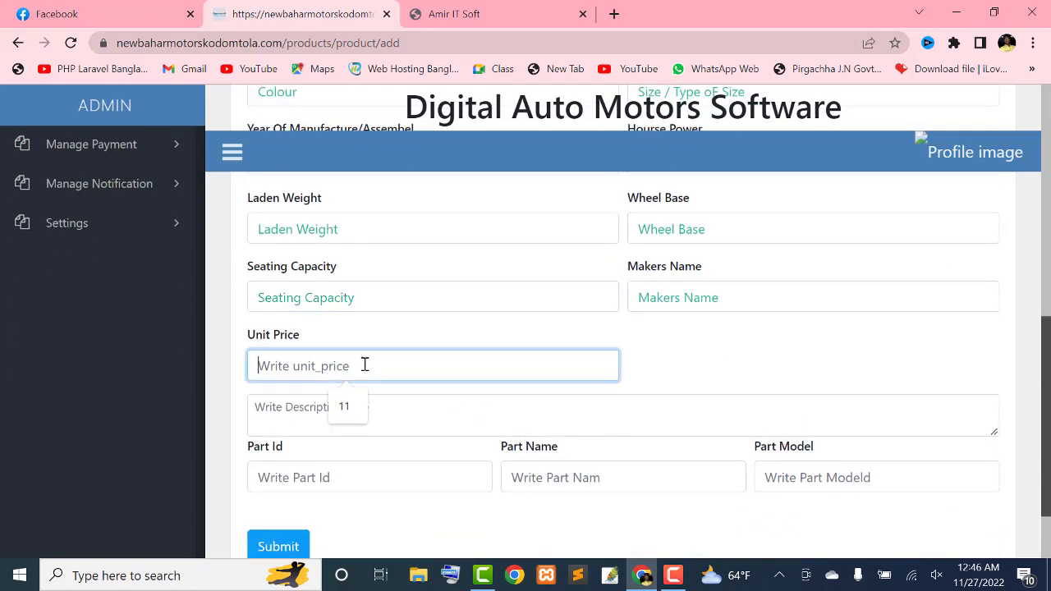
{"action": "type", "text": "100000"}
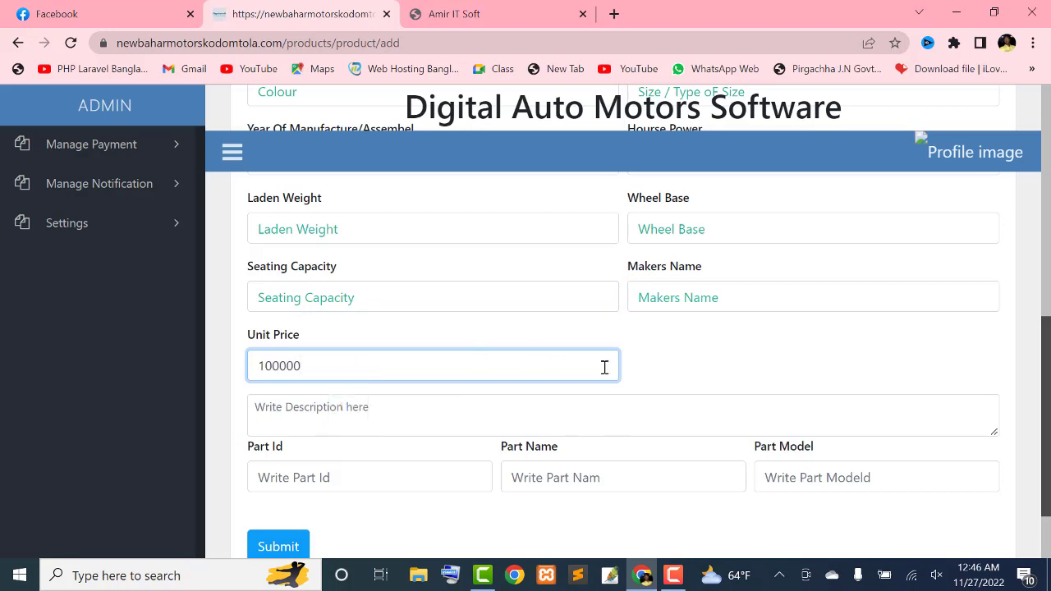
Step: Leave the description and part fields empty and submit the new product form
{"action": "left_click", "coordinate": [479, 408]}
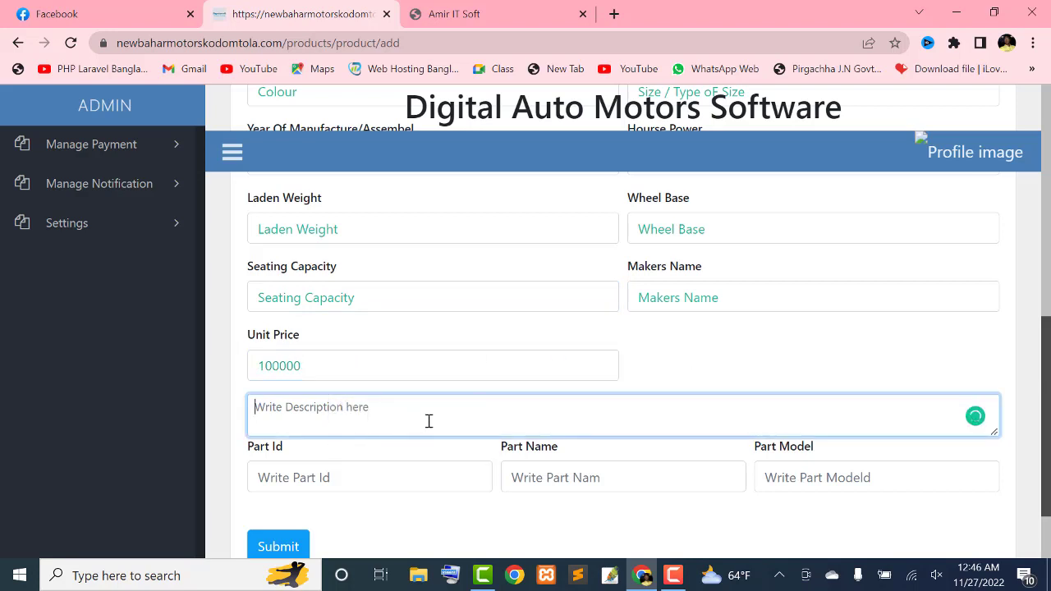
{"action": "left_click", "coordinate": [810, 360]}
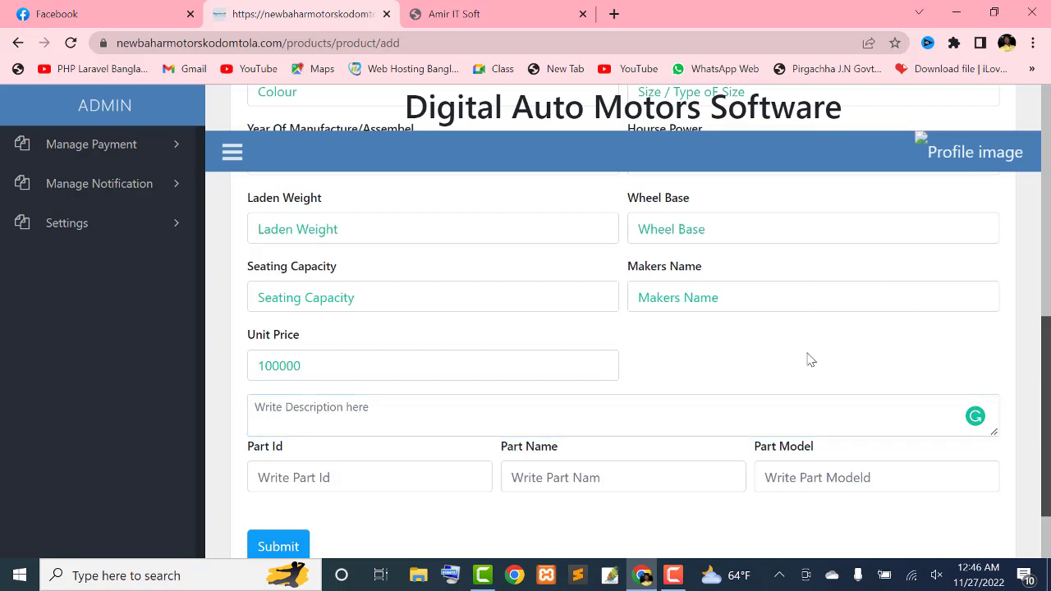
{"action": "left_click_drag", "start_coordinate": [1046, 334], "coordinate": [1048, 388]}
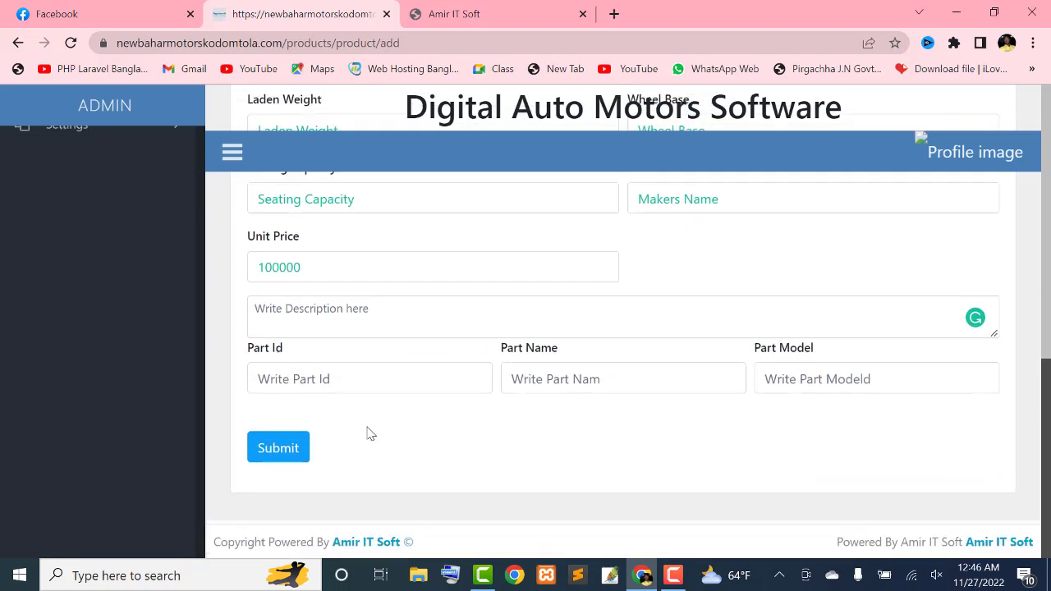
{"action": "left_click", "coordinate": [283, 449]}
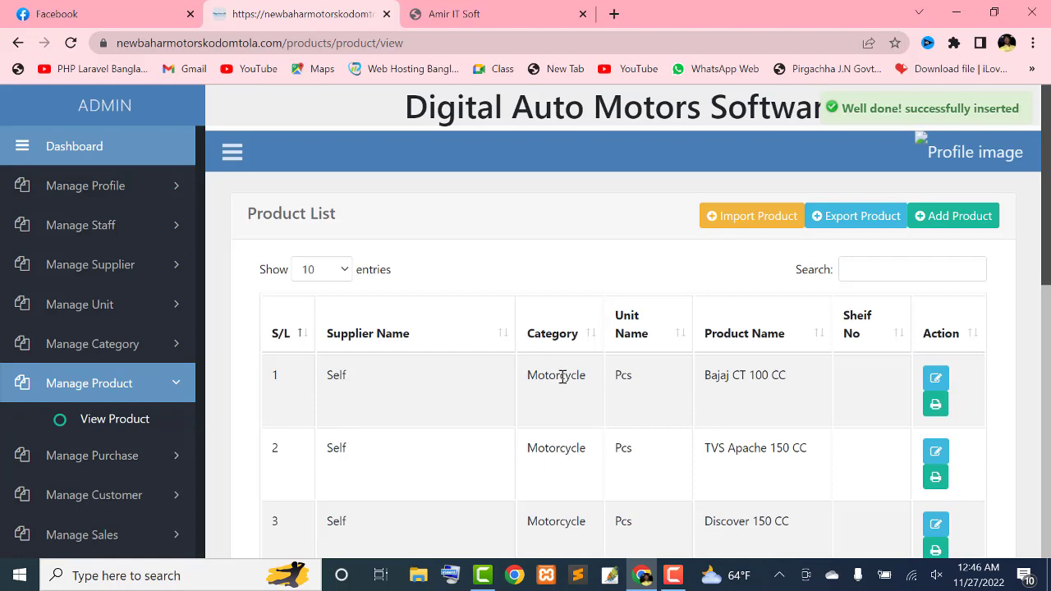
Step: Go to the last page of the product list and check the new product's serial number, supplier, category, unit and name
{"action": "scroll", "coordinate": [903, 395], "scroll_direction": "down", "scroll_amount": 1}
{"action": "scroll", "coordinate": [903, 435], "scroll_direction": "down", "scroll_amount": 1}
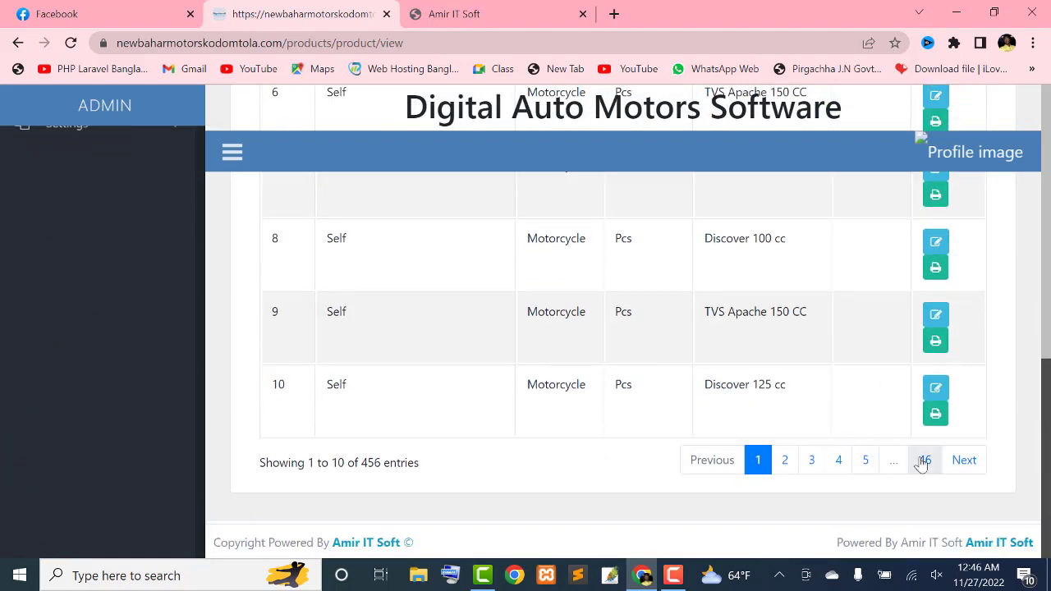
{"action": "left_click", "coordinate": [923, 460]}
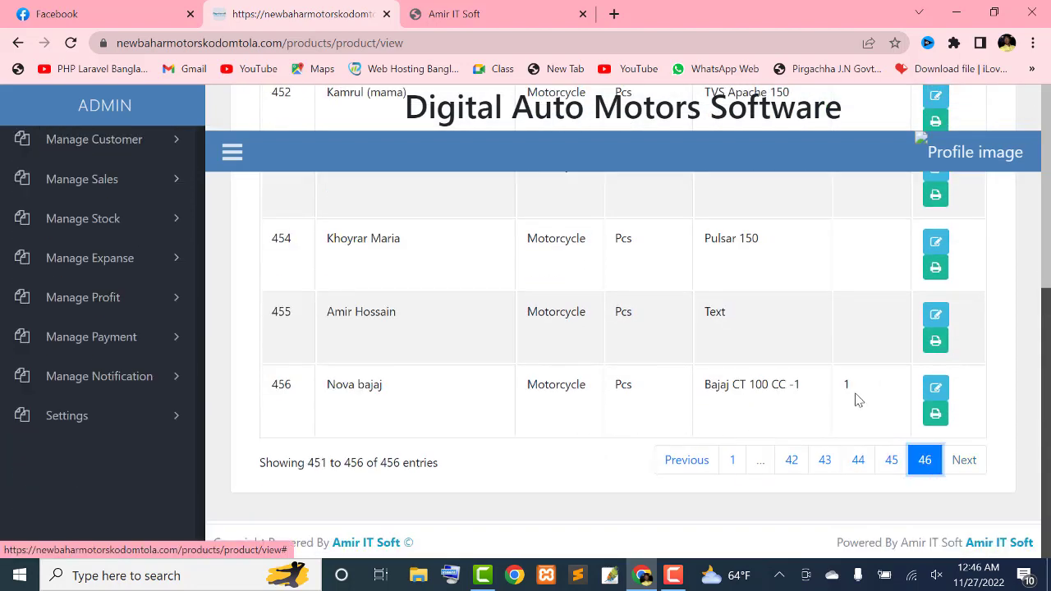
{"action": "left_click_drag", "start_coordinate": [281, 383], "coordinate": [361, 383]}
{"action": "left_click", "coordinate": [361, 383]}
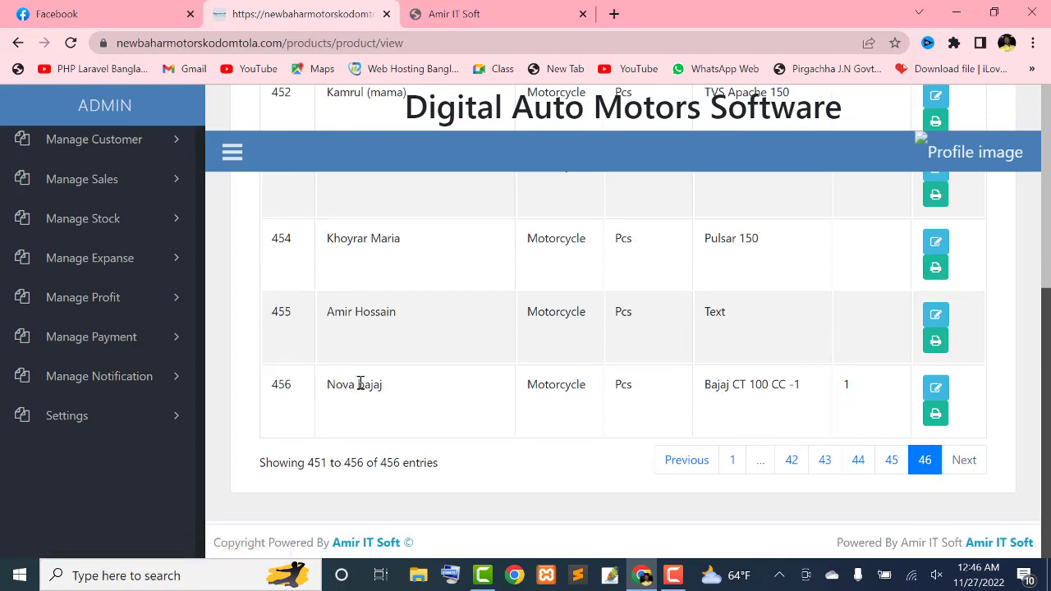
{"action": "double_click", "coordinate": [278, 386]}
{"action": "left_click", "coordinate": [336, 384]}
{"action": "left_click_drag", "start_coordinate": [326, 384], "coordinate": [424, 382]}
{"action": "left_click", "coordinate": [515, 380]}
{"action": "left_click_drag", "start_coordinate": [538, 383], "coordinate": [653, 381]}
{"action": "left_click", "coordinate": [610, 386]}
{"action": "left_click_drag", "start_coordinate": [720, 386], "coordinate": [858, 389]}
Step: Review the supplier, category and product columns for the other entries on the last page of the product list
{"action": "scroll", "coordinate": [858, 389], "scroll_direction": "up", "scroll_amount": 4}
{"action": "scroll", "coordinate": [858, 389], "scroll_direction": "down", "scroll_amount": 4}
{"action": "scroll", "coordinate": [339, 400], "scroll_direction": "up", "scroll_amount": 4}
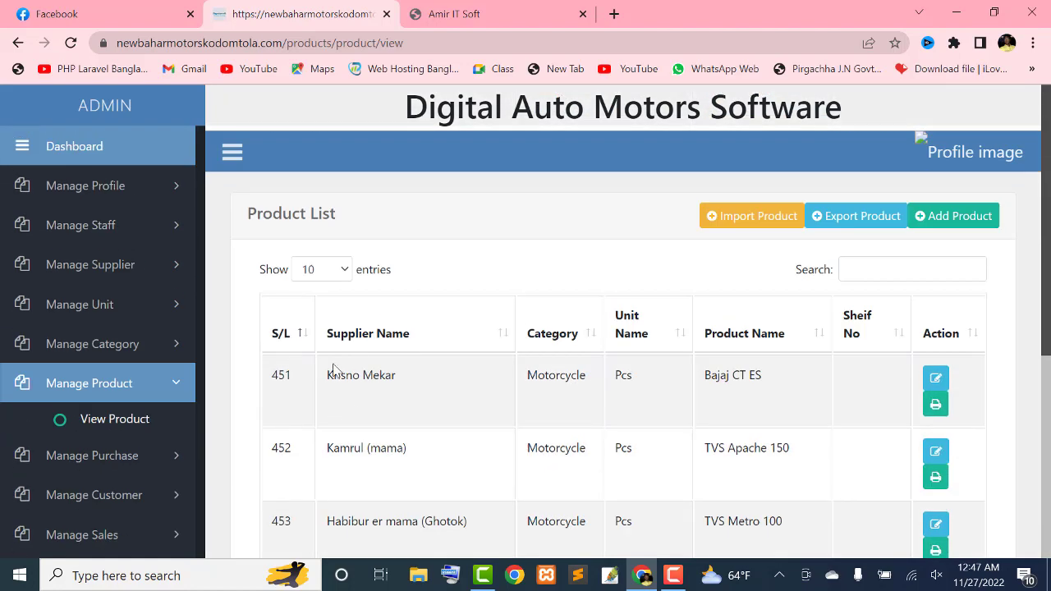
{"action": "left_click_drag", "start_coordinate": [325, 376], "coordinate": [701, 396]}
{"action": "left_click", "coordinate": [702, 398]}
{"action": "scroll", "coordinate": [509, 391], "scroll_direction": "down", "scroll_amount": 4}
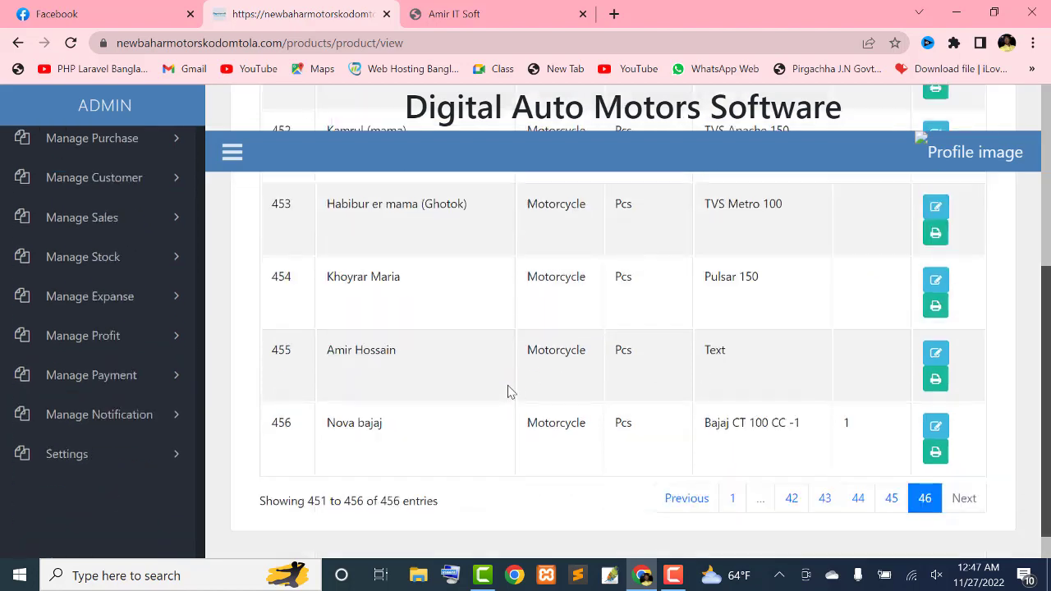
{"action": "scroll", "coordinate": [509, 389], "scroll_direction": "up", "scroll_amount": 4}
{"action": "left_click_drag", "start_coordinate": [527, 376], "coordinate": [579, 377]}
{"action": "left_click", "coordinate": [556, 383]}
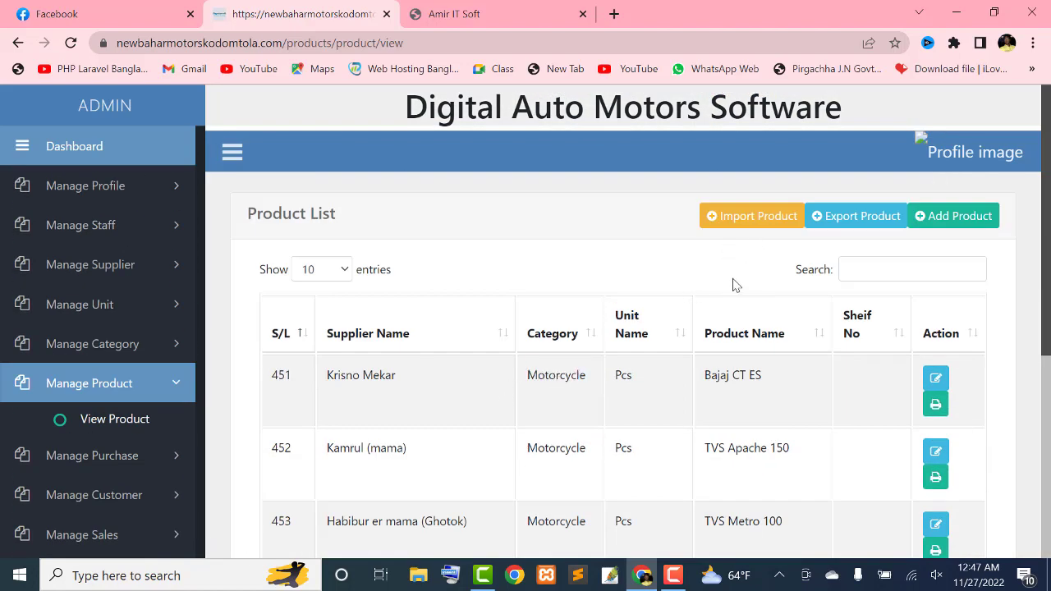
Step: Export the product list to users.xlsx, inspect the exported rows in Excel and close the workbook
{"action": "left_click", "coordinate": [831, 222]}
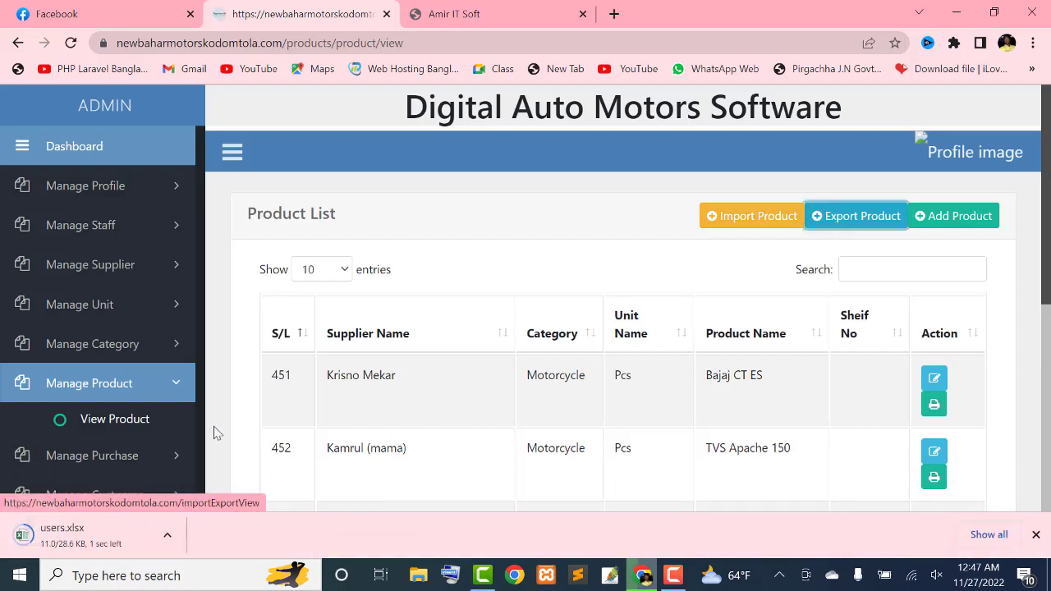
{"action": "left_click", "coordinate": [82, 527]}
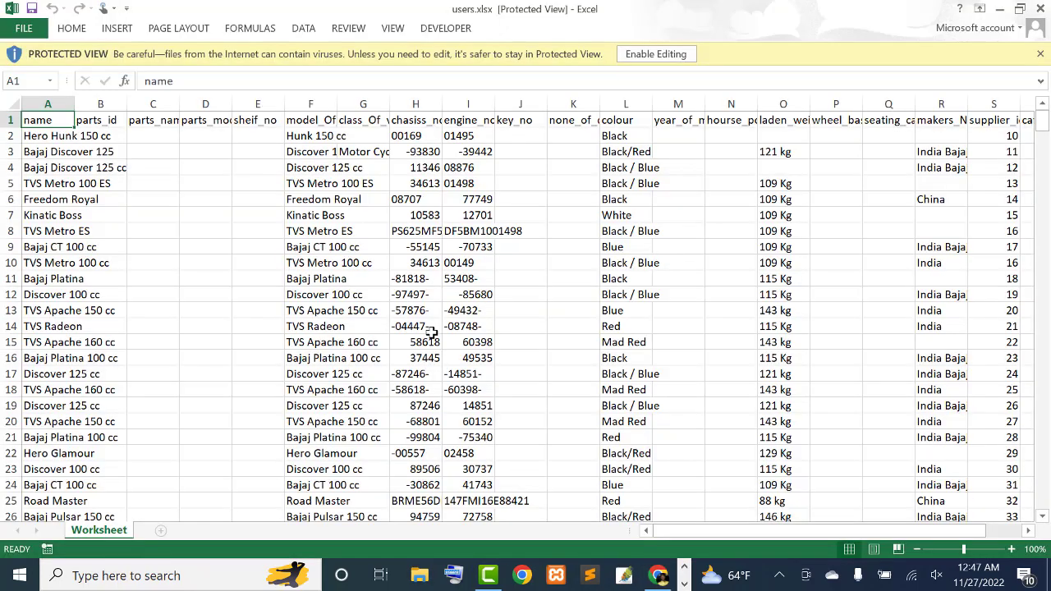
{"action": "left_click", "coordinate": [423, 312]}
{"action": "scroll", "coordinate": [286, 263], "scroll_direction": "down", "scroll_amount": 13}
{"action": "scroll", "coordinate": [380, 175], "scroll_direction": "up", "scroll_amount": 13}
{"action": "left_click_drag", "start_coordinate": [381, 176], "coordinate": [630, 421]}
{"action": "left_click", "coordinate": [631, 421]}
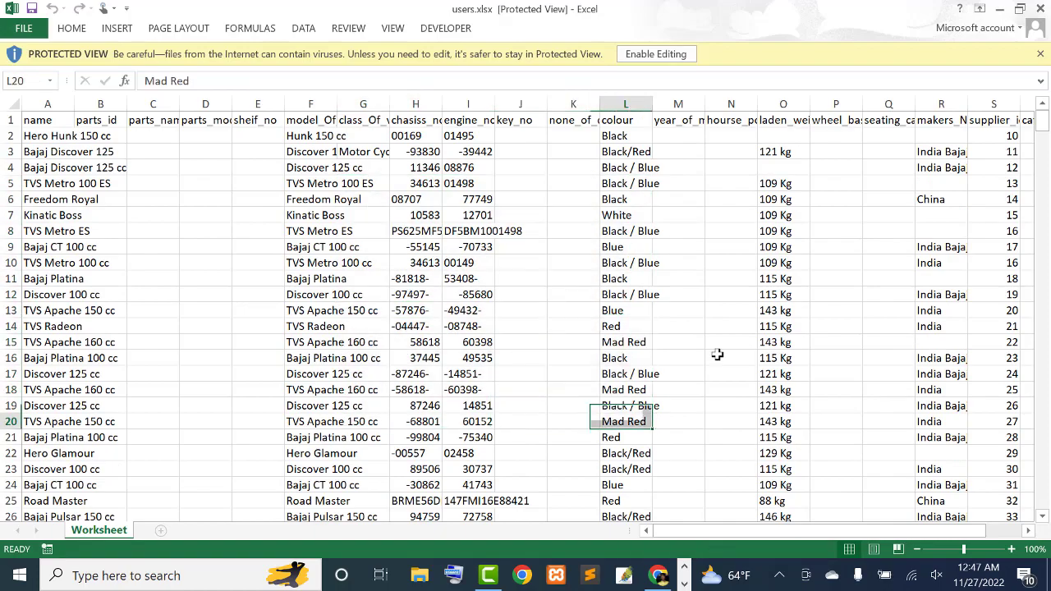
{"action": "left_click", "coordinate": [1040, 8]}
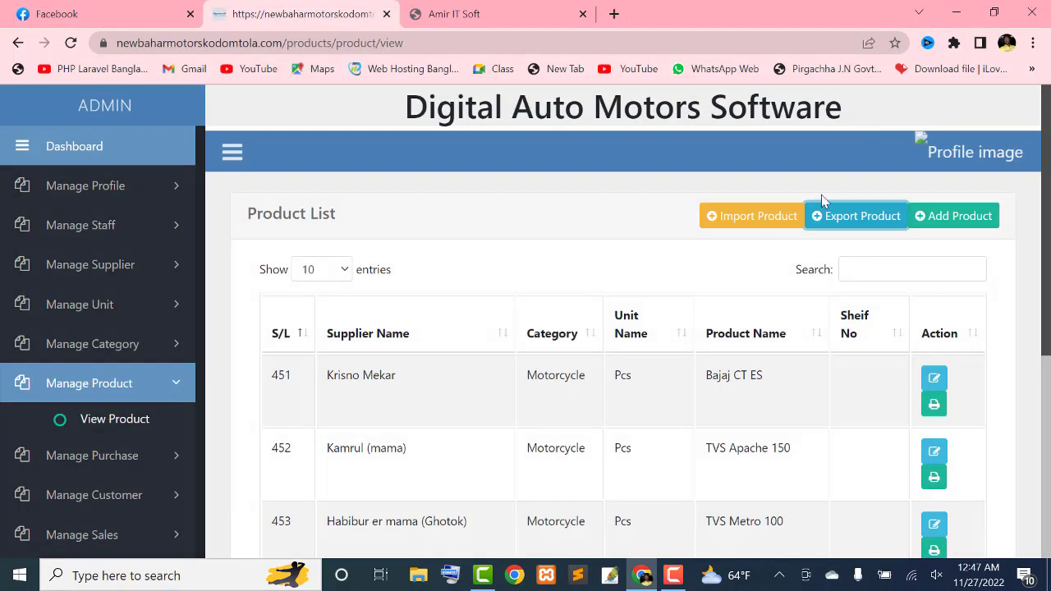
Step: Open the product import page and view its file chooser, closing it without selecting a file
{"action": "left_click", "coordinate": [751, 216]}
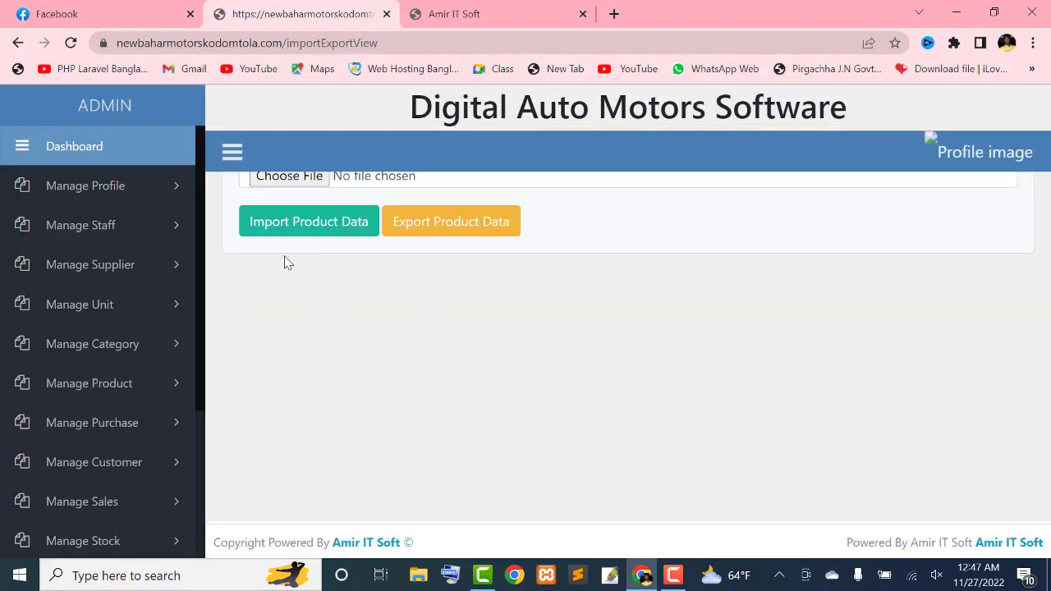
{"action": "left_click", "coordinate": [297, 181]}
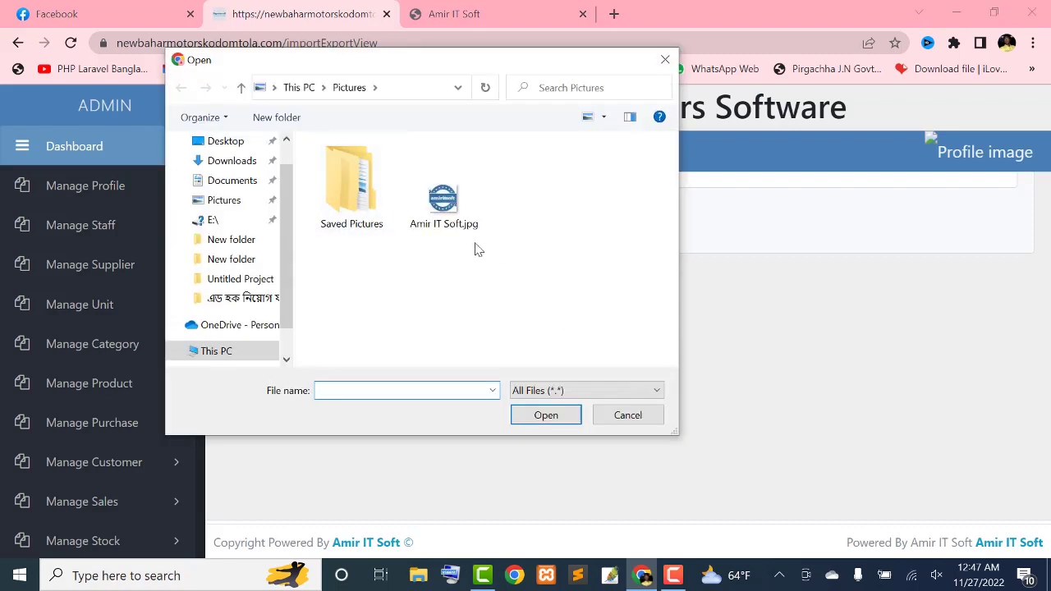
{"action": "left_click", "coordinate": [664, 64]}
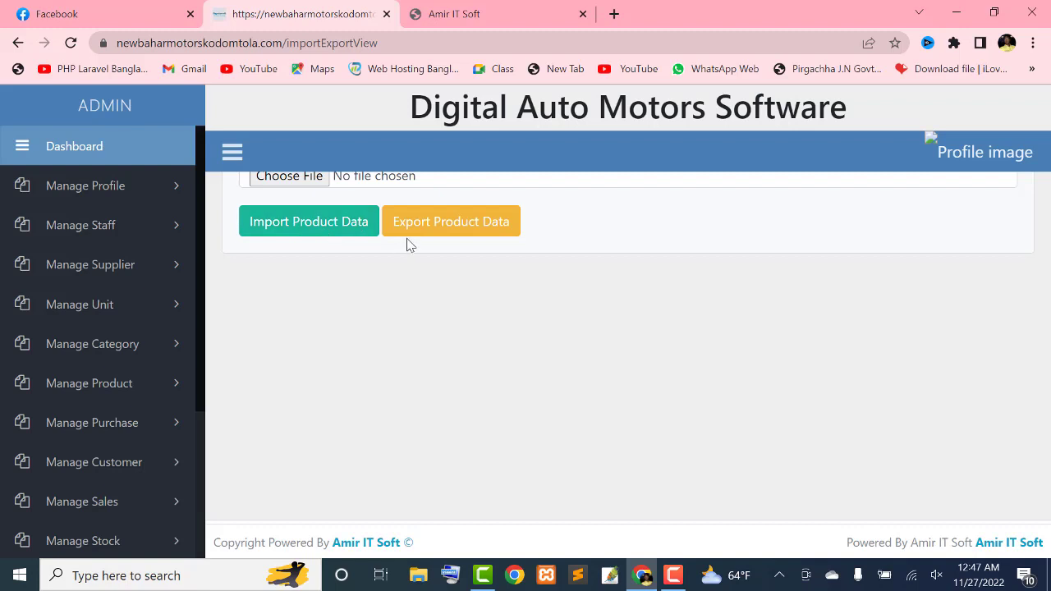
Step: Return to the product list and look through the suppliers, categories and product names on its first page
{"action": "left_click", "coordinate": [112, 383]}
{"action": "left_click", "coordinate": [110, 423]}
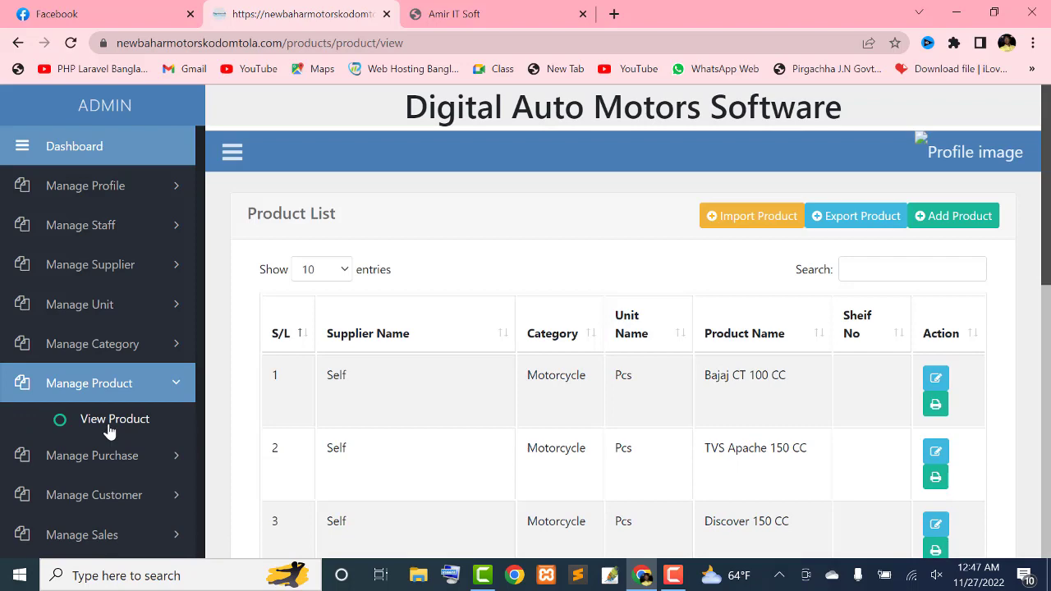
{"action": "scroll", "coordinate": [405, 404], "scroll_direction": "down", "scroll_amount": 8}
{"action": "scroll", "coordinate": [408, 405], "scroll_direction": "up", "scroll_amount": 10}
{"action": "scroll", "coordinate": [418, 389], "scroll_direction": "down", "scroll_amount": 2}
{"action": "scroll", "coordinate": [399, 368], "scroll_direction": "up", "scroll_amount": 2}
{"action": "double_click", "coordinate": [336, 375]}
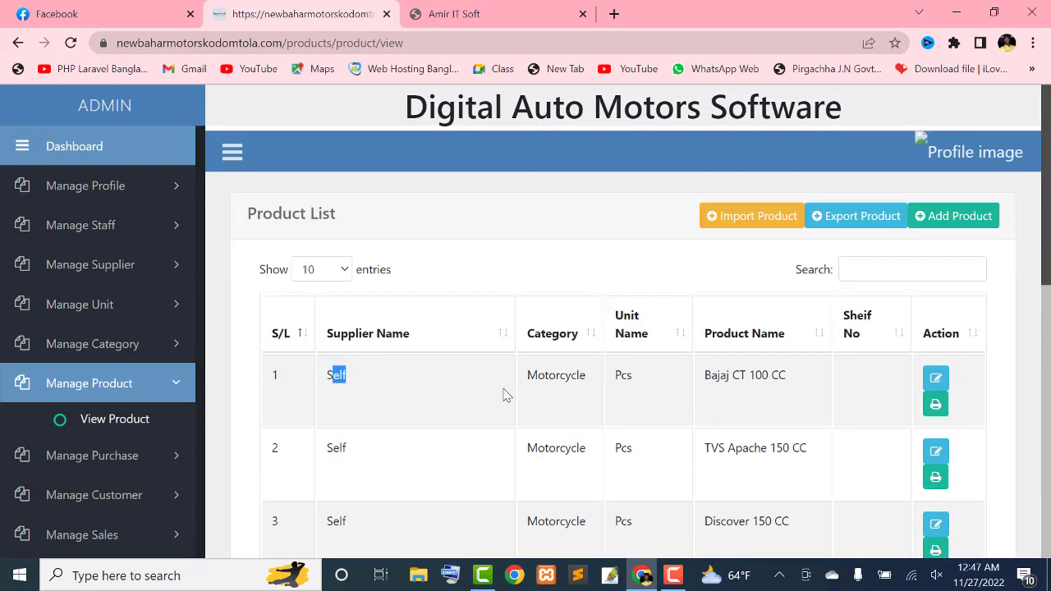
{"action": "left_click", "coordinate": [550, 379]}
{"action": "scroll", "coordinate": [620, 376], "scroll_direction": "down", "scroll_amount": 8}
{"action": "scroll", "coordinate": [620, 375], "scroll_direction": "up", "scroll_amount": 8}
{"action": "scroll", "coordinate": [620, 375], "scroll_direction": "down", "scroll_amount": 3}
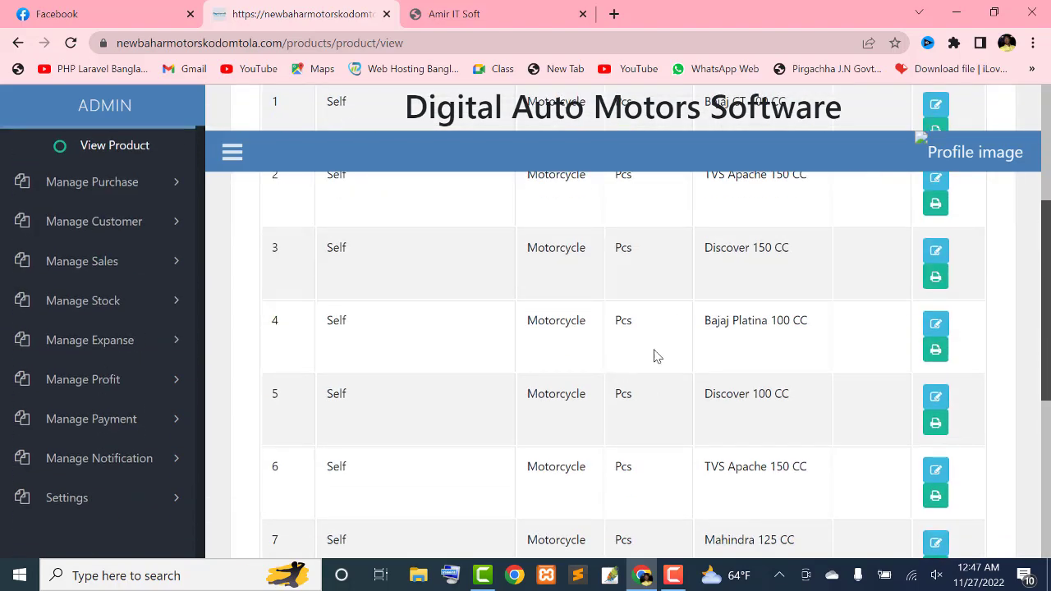
{"action": "scroll", "coordinate": [656, 361], "scroll_direction": "down", "scroll_amount": 4}
{"action": "scroll", "coordinate": [654, 366], "scroll_direction": "up", "scroll_amount": 7}
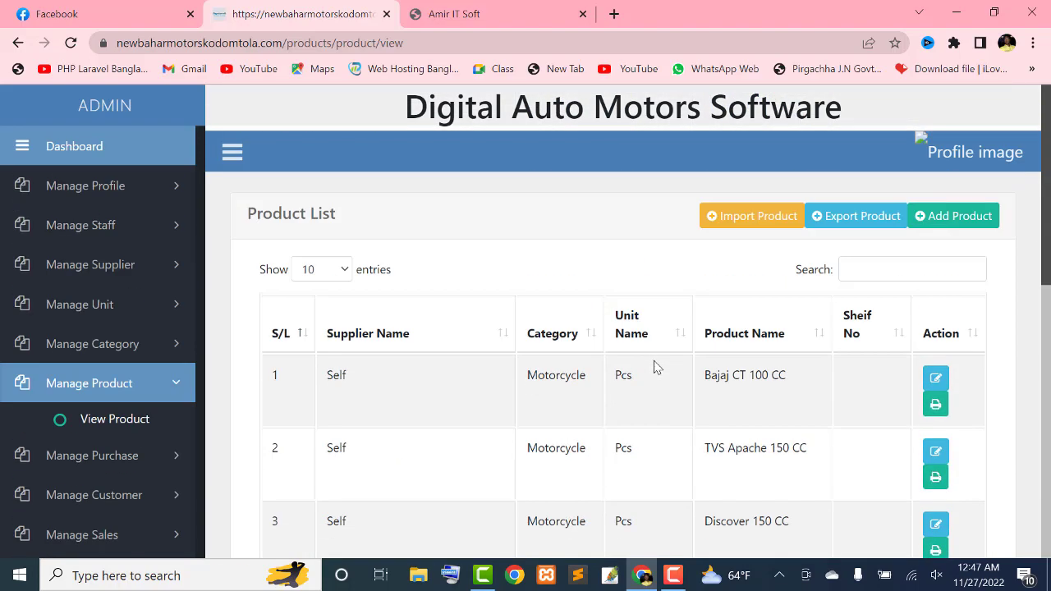
Step: Switch to the Amir IT Soft website and view its managing director section
{"action": "left_click", "coordinate": [459, 12]}
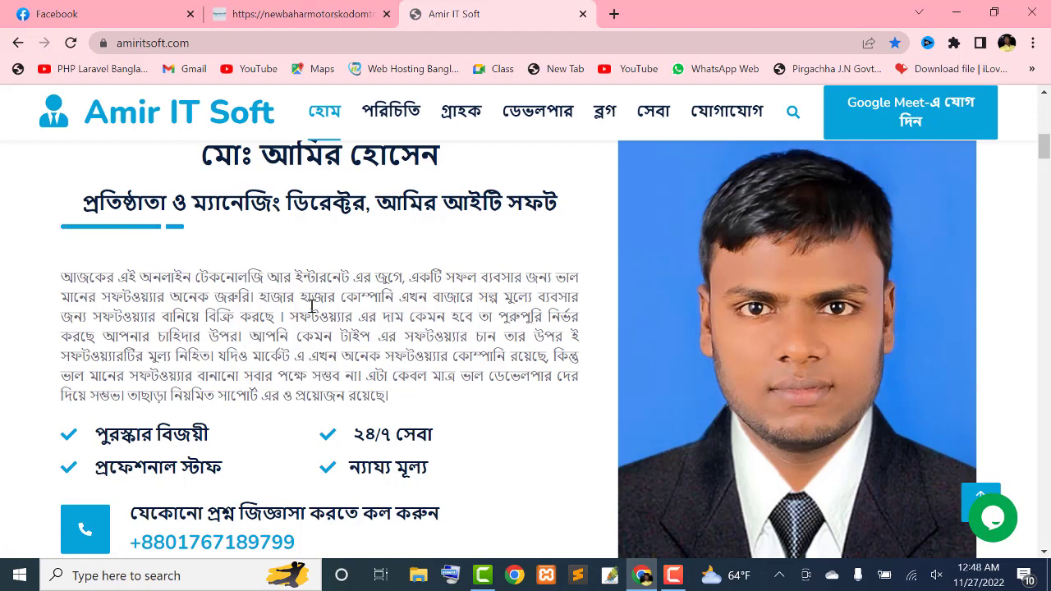
{"action": "left_click", "coordinate": [673, 575]}
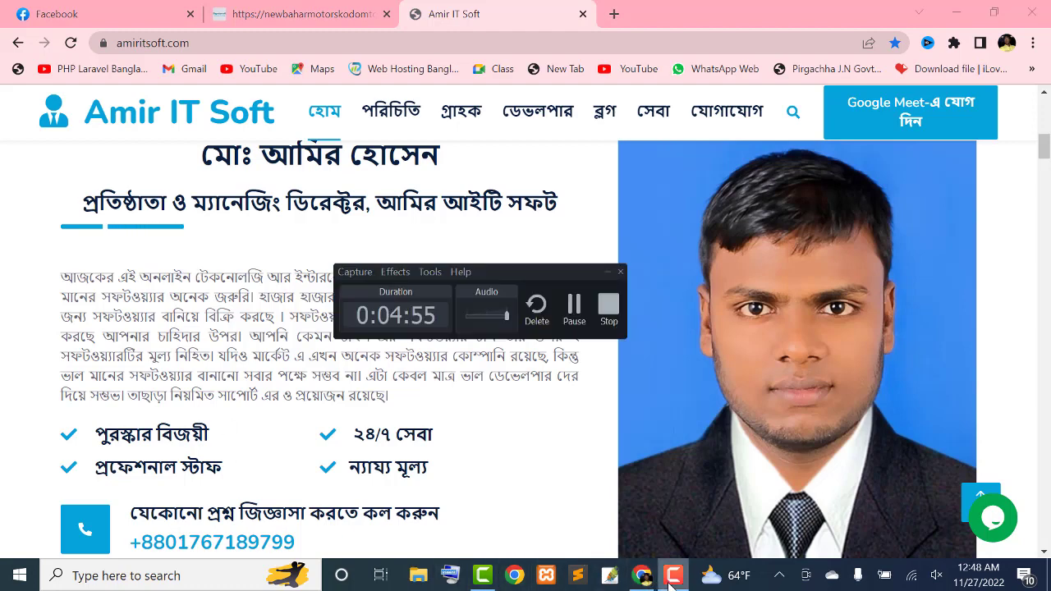